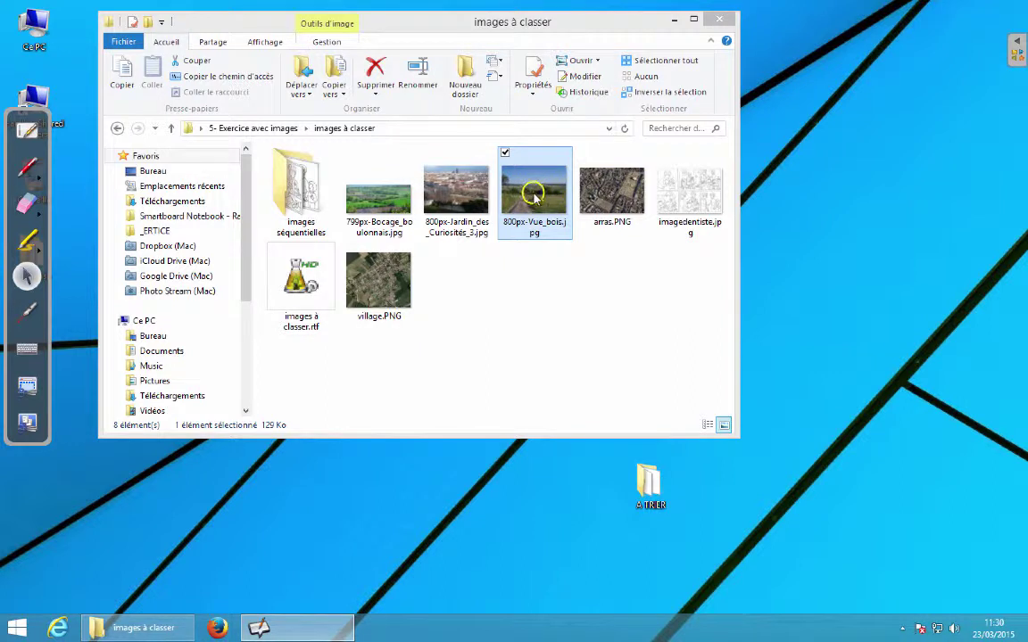
- Copy the image file 800px-Vue_bois.jpg and switch to the Open-Sankoré board
{"action": "right_click", "coordinate": [533, 198]}
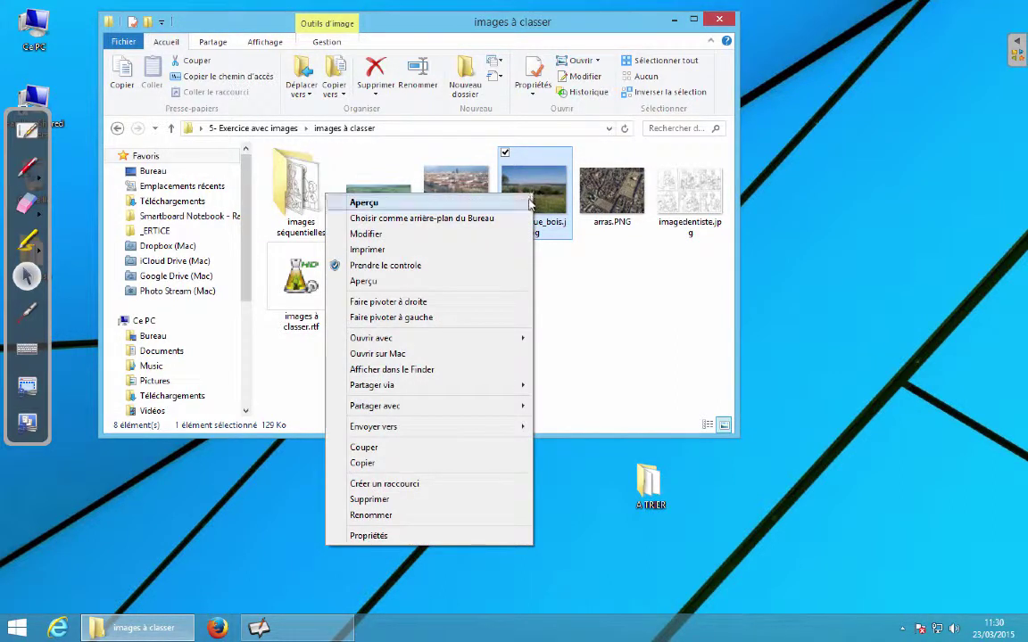
{"action": "left_click", "coordinate": [363, 464]}
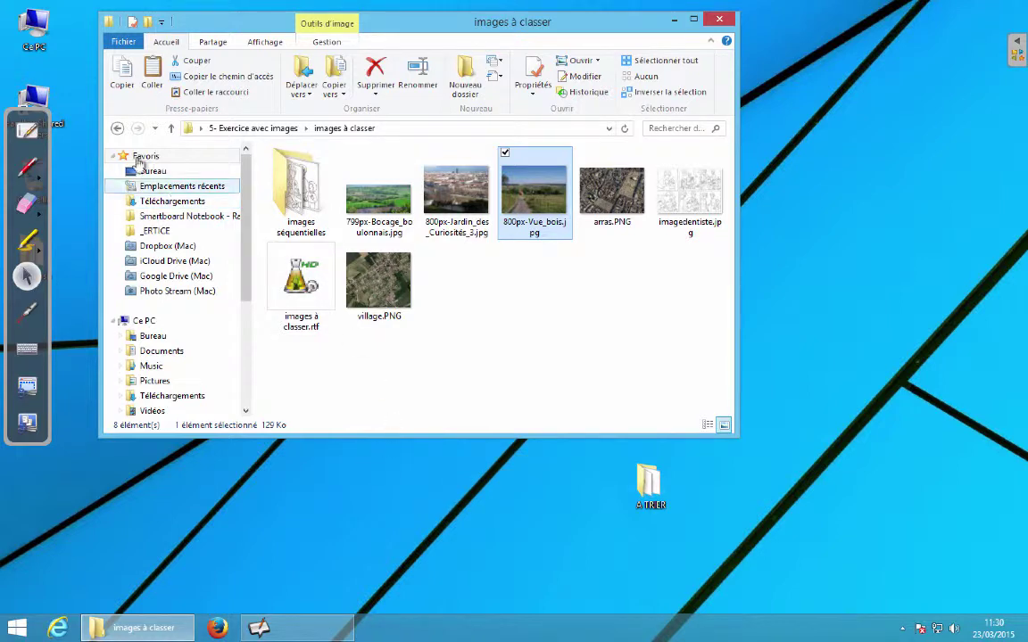
{"action": "left_click", "coordinate": [26, 131]}
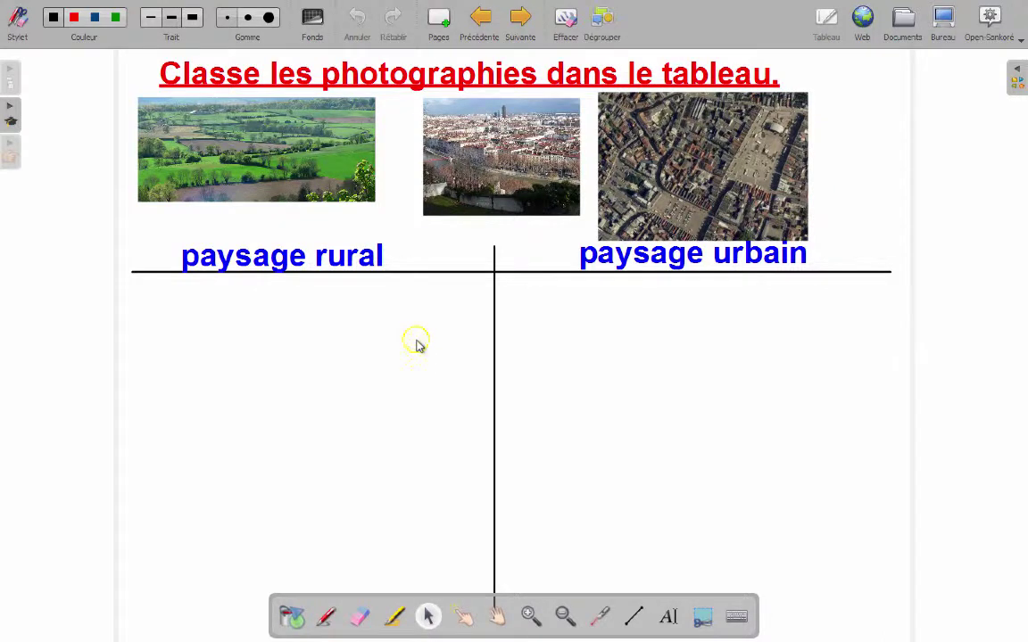
- Paste the copied country road photo onto the board, shrink it to about a third and place it overlapping the aerial city photo
{"action": "left_click", "coordinate": [417, 344]}
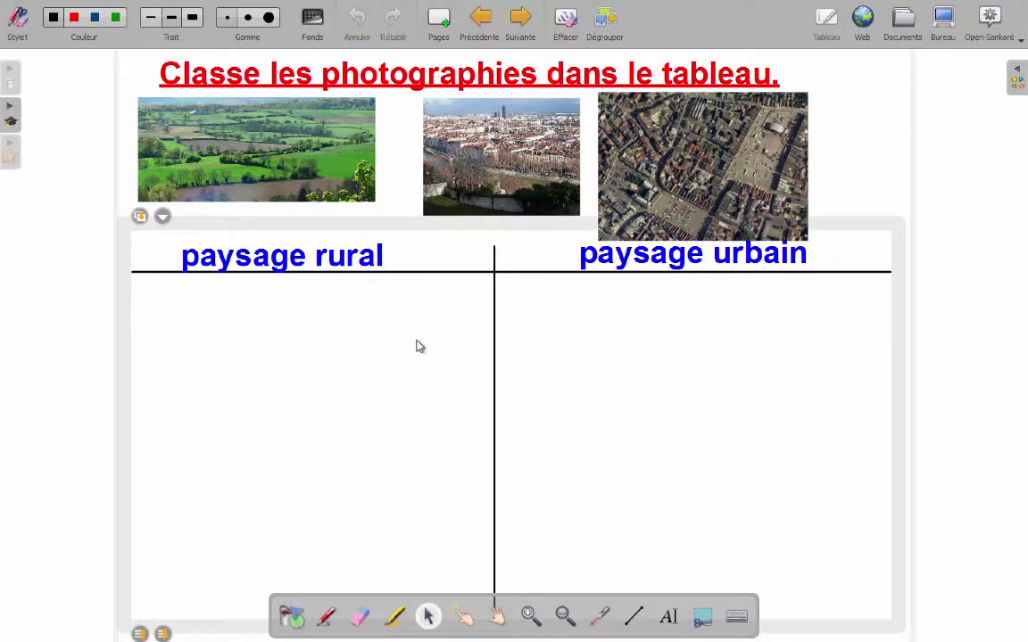
{"action": "left_click", "coordinate": [880, 175]}
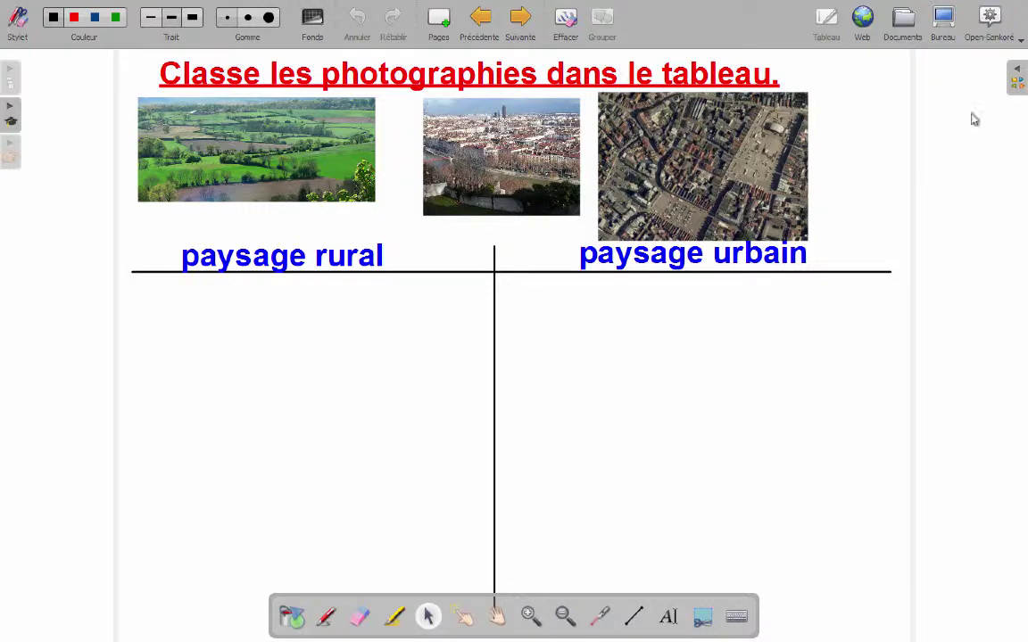
{"action": "left_click", "coordinate": [1020, 40]}
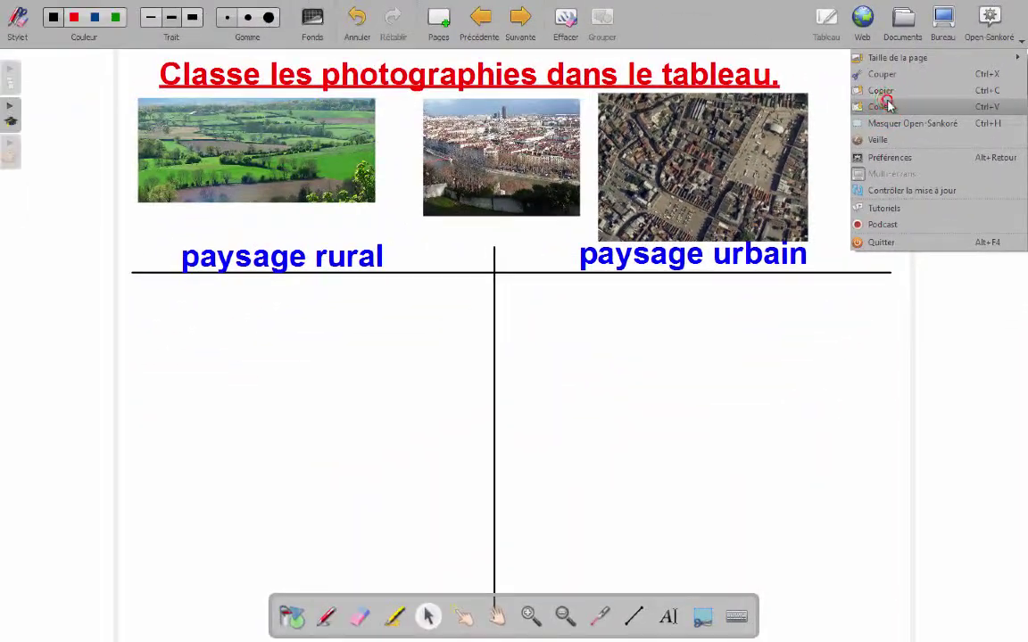
{"action": "left_click", "coordinate": [822, 161]}
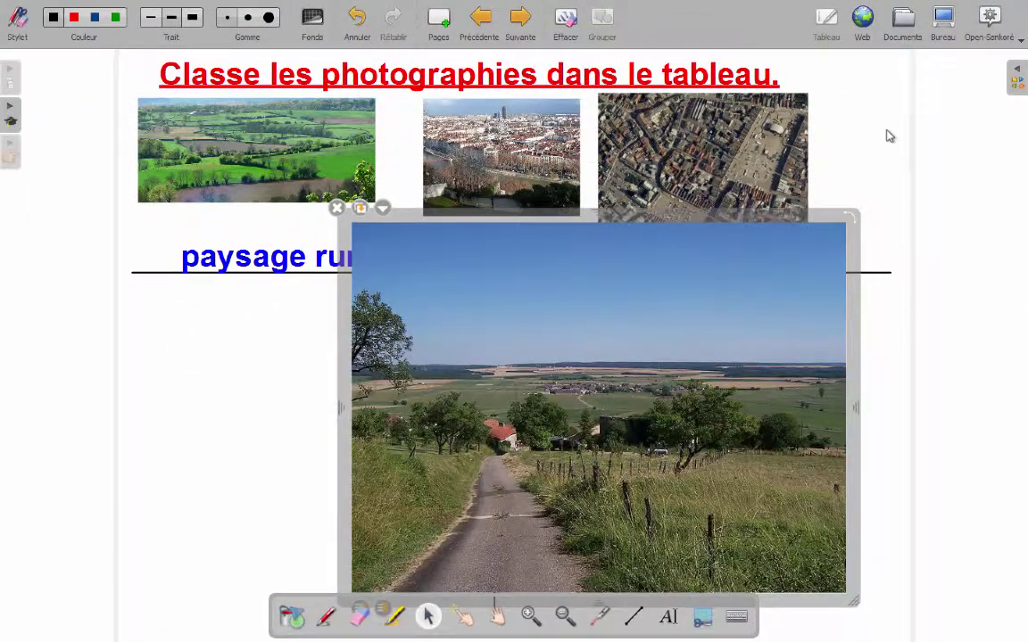
{"action": "left_click_drag", "start_coordinate": [852, 608], "coordinate": [854, 248]}
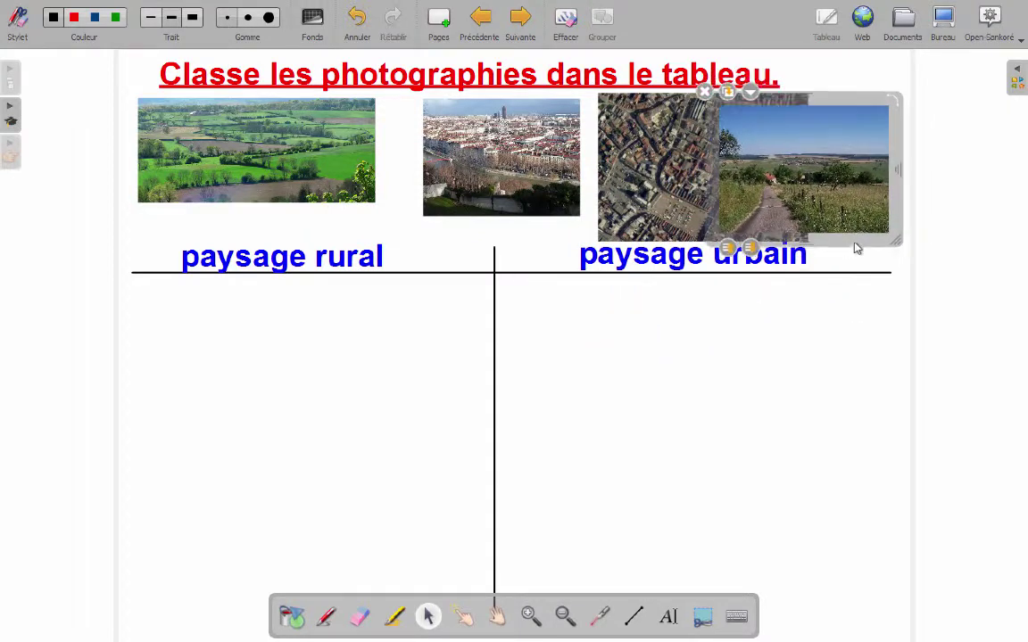
{"action": "left_click", "coordinate": [908, 269]}
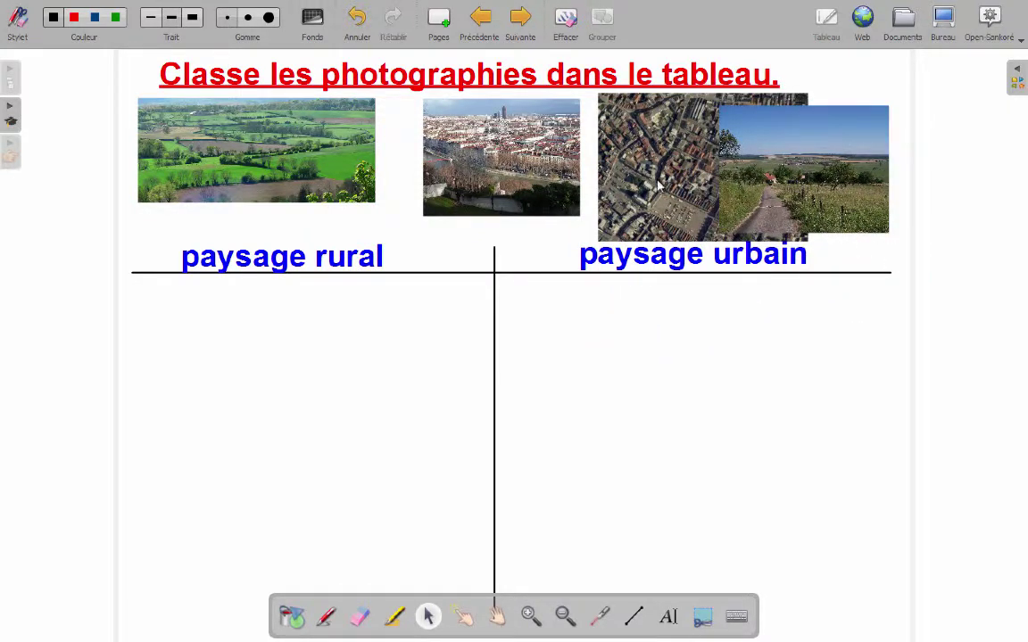
- Send the country road photo behind the aerial city photo
{"action": "left_click", "coordinate": [785, 183]}
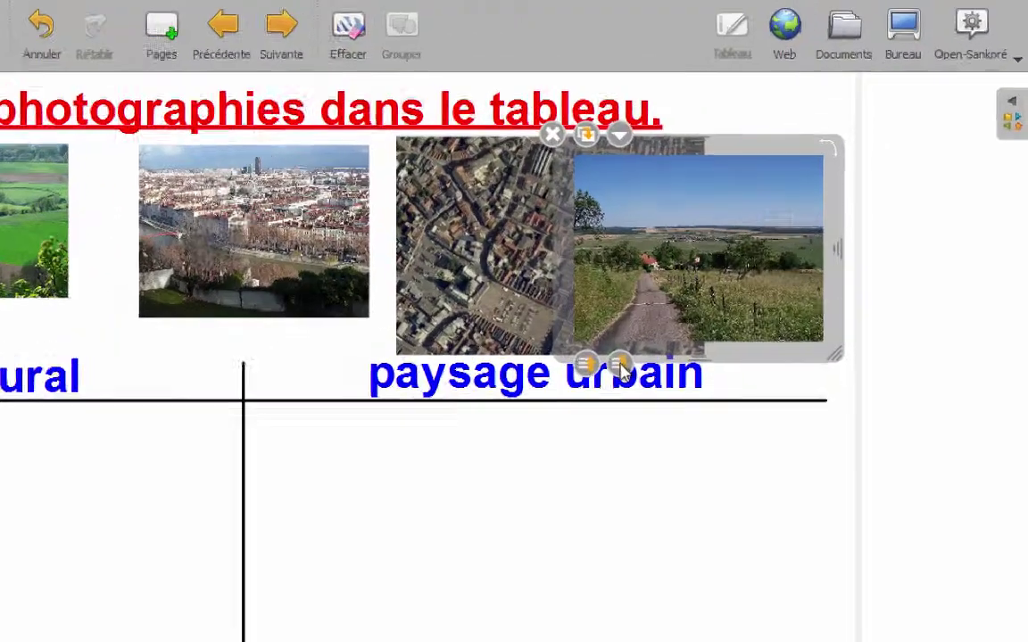
{"action": "left_click", "coordinate": [751, 247]}
{"action": "left_click", "coordinate": [840, 521]}
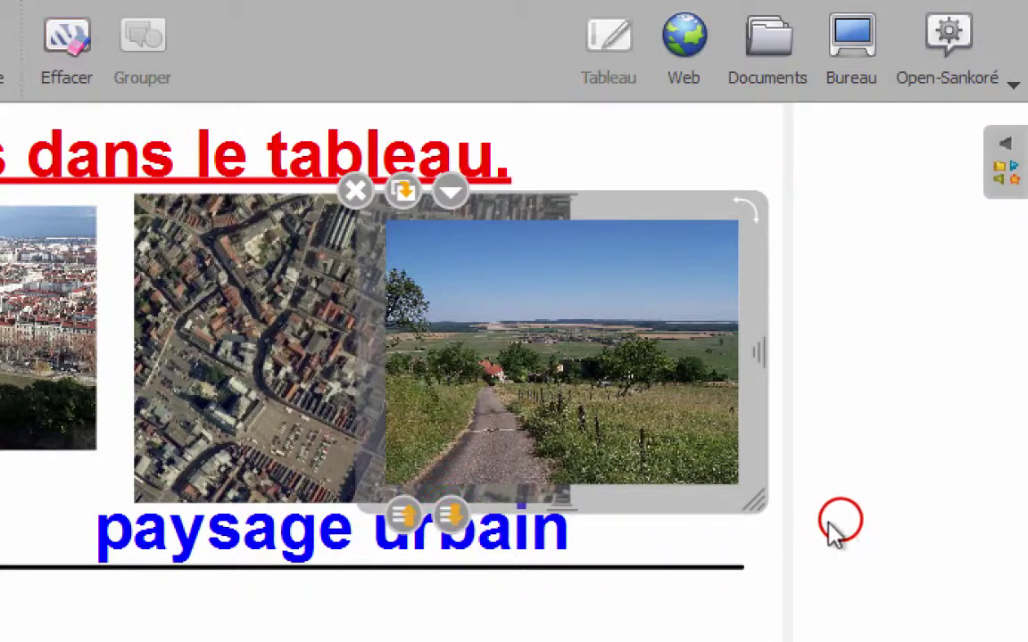
{"action": "left_click", "coordinate": [555, 419]}
{"action": "left_click", "coordinate": [450, 514]}
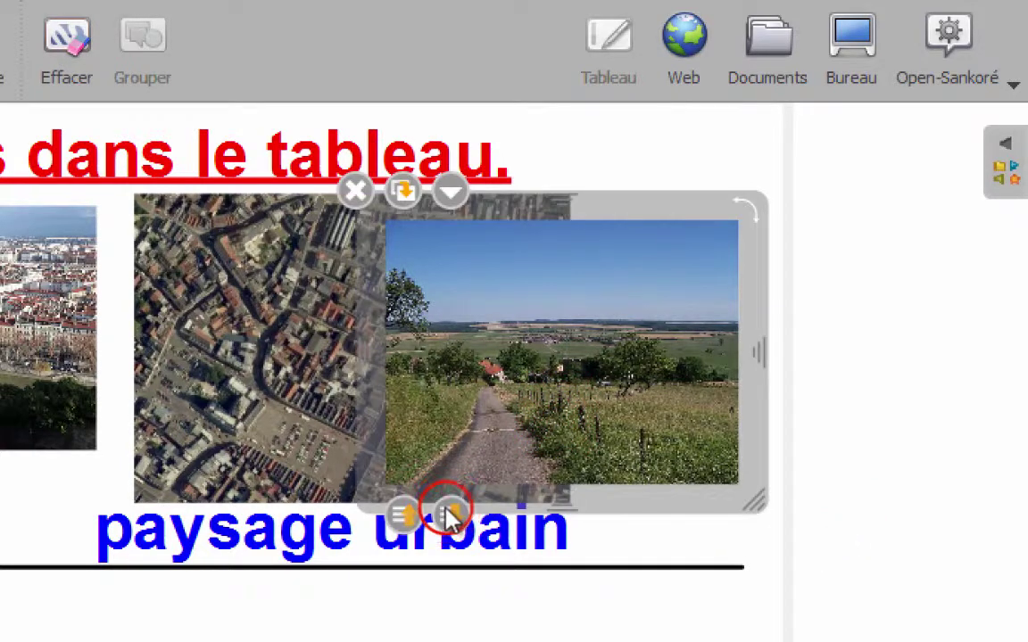
{"action": "left_click", "coordinate": [849, 527]}
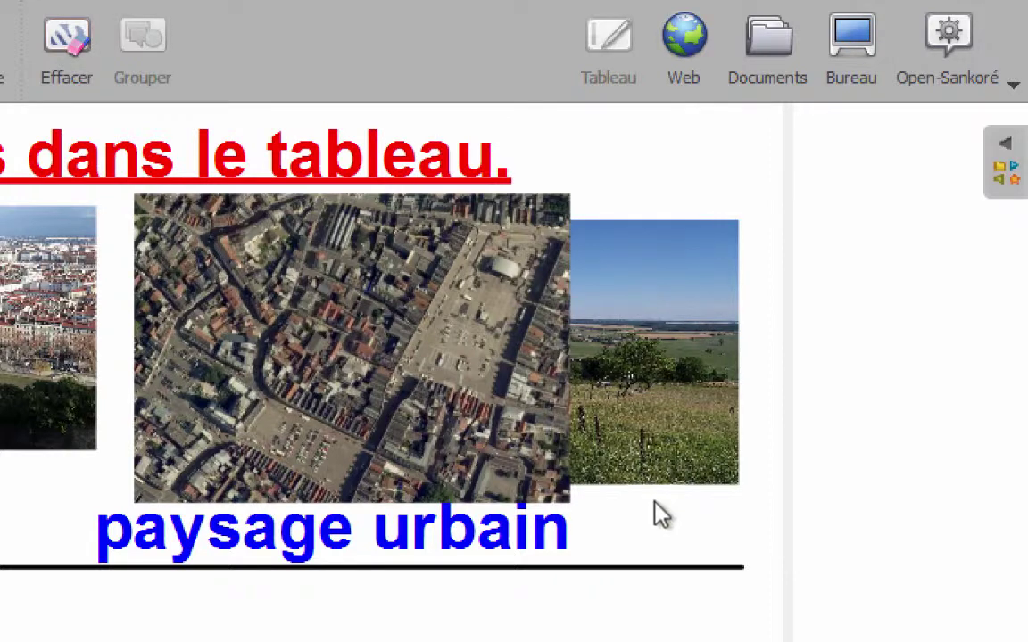
- Bring the country road photo back in front of the aerial city photo
{"action": "left_click", "coordinate": [658, 380]}
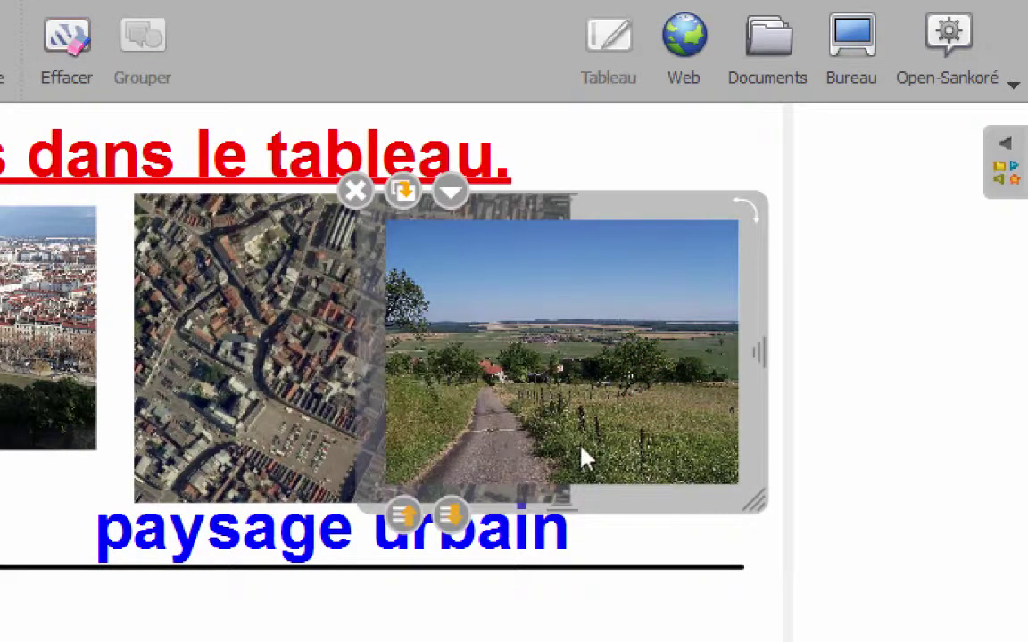
{"action": "left_click", "coordinate": [715, 615]}
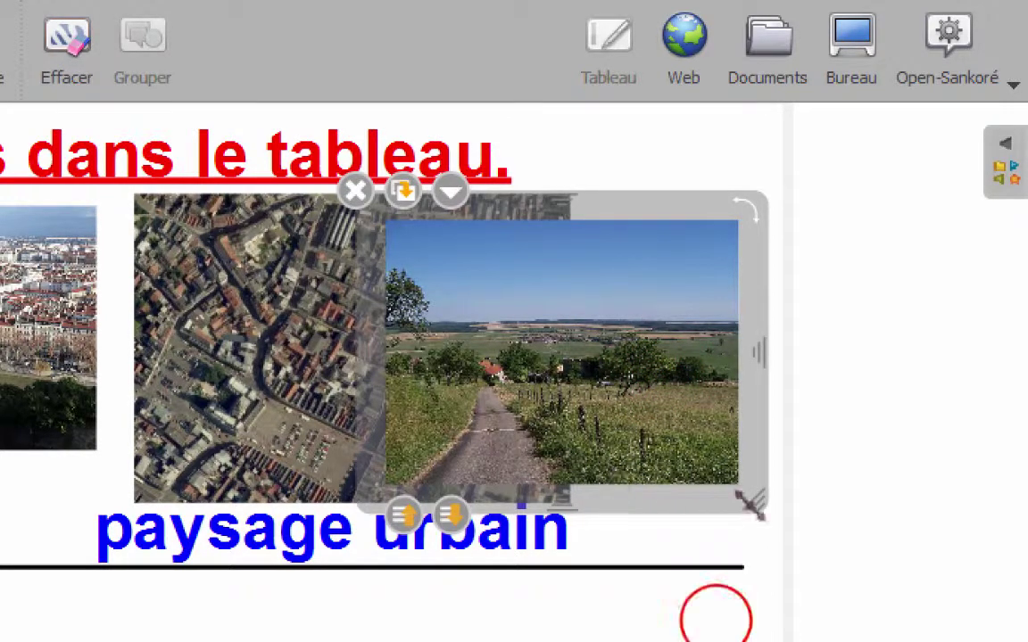
{"action": "left_click", "coordinate": [676, 400]}
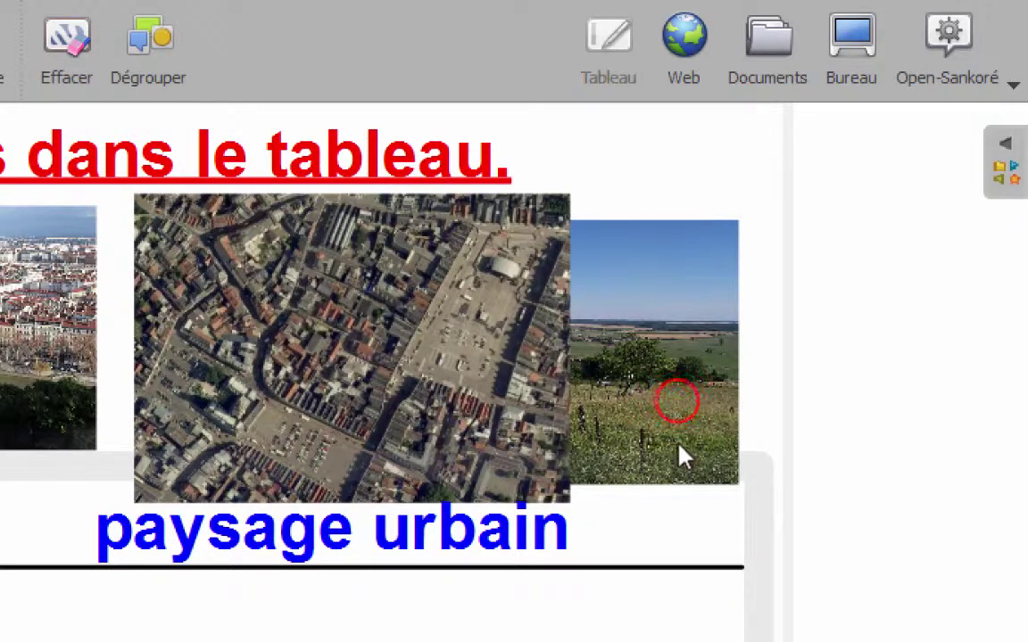
{"action": "left_click", "coordinate": [677, 401]}
{"action": "left_click", "coordinate": [399, 514]}
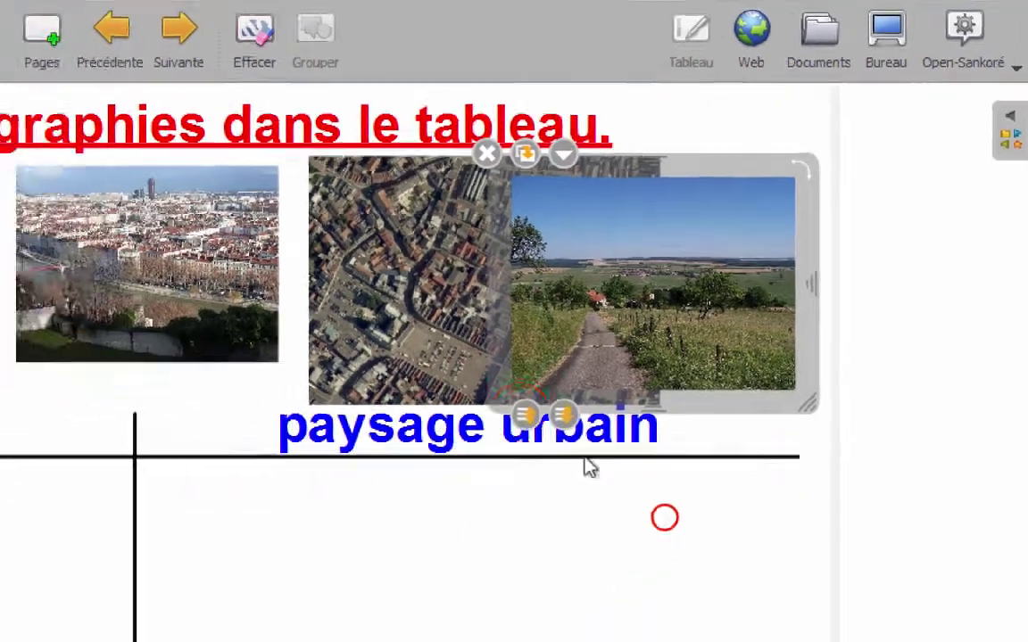
{"action": "left_click", "coordinate": [928, 459]}
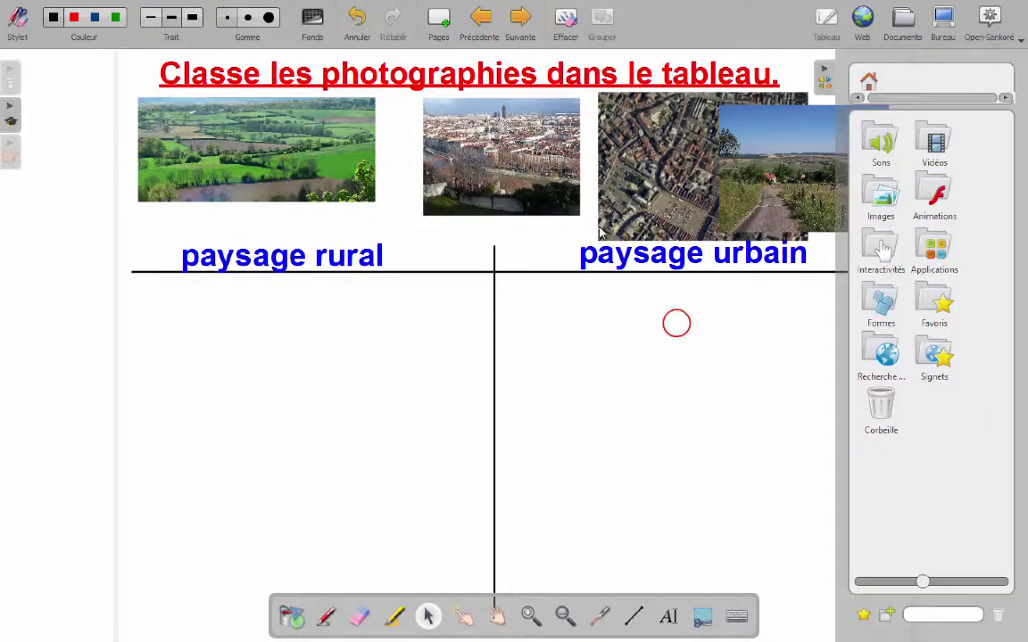
- Search the web in the built-in browser for "wikipedia campagne" and open the Wikipedia article Campagne
{"action": "left_click", "coordinate": [676, 324]}
{"action": "left_click", "coordinate": [823, 71]}
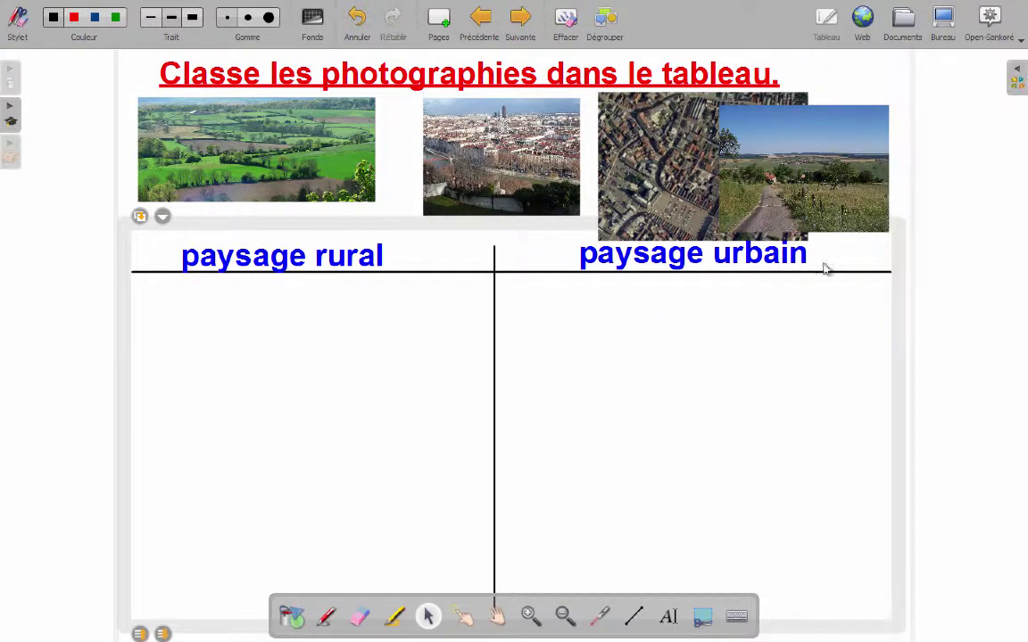
{"action": "left_click", "coordinate": [863, 18]}
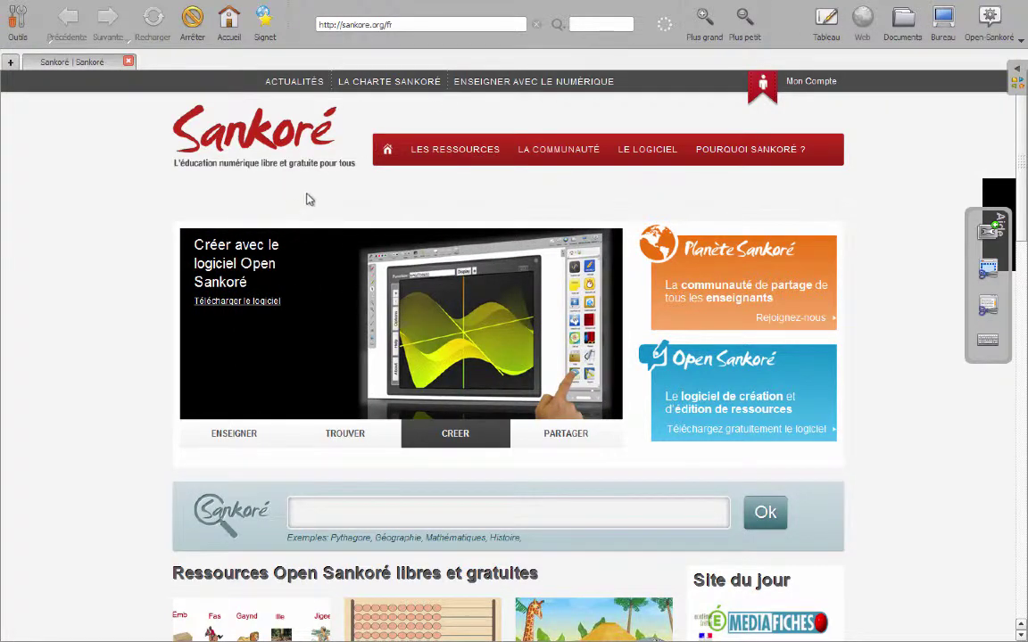
{"action": "left_click", "coordinate": [578, 25]}
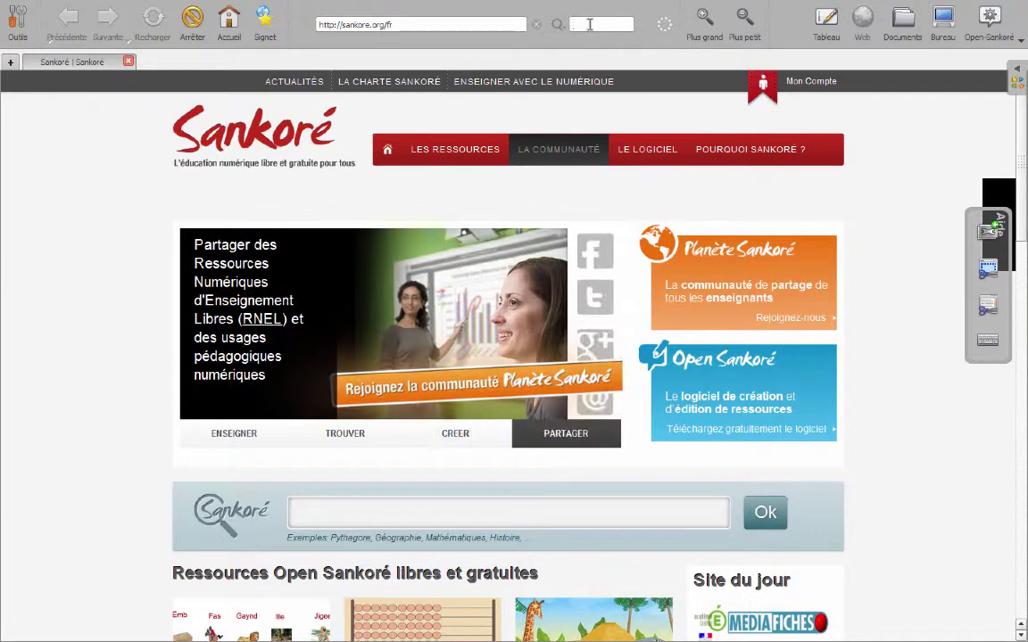
{"action": "type", "text": "wikipedia campagne"}
{"action": "key", "text": "Return"}
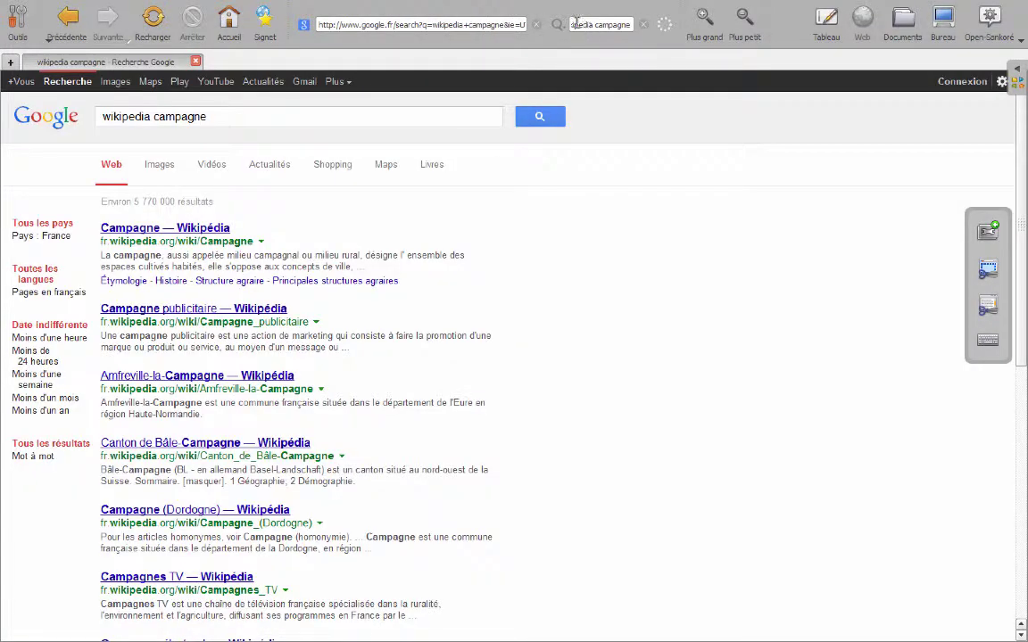
{"action": "left_click", "coordinate": [179, 229]}
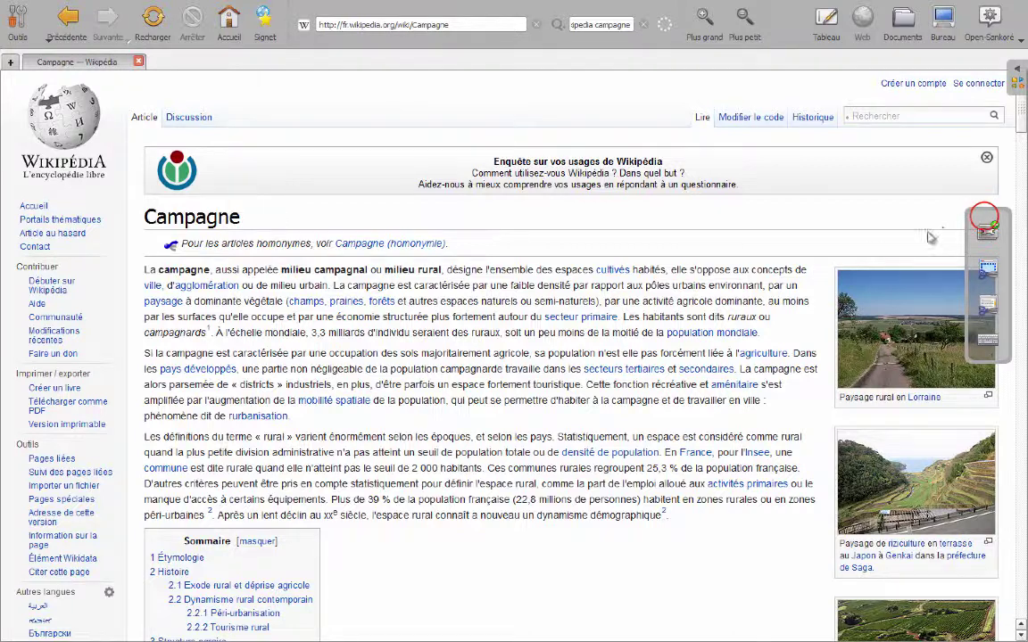
- Move the floating capture toolbar away from the article's photos to the opposite side of the page
{"action": "left_click", "coordinate": [989, 231]}
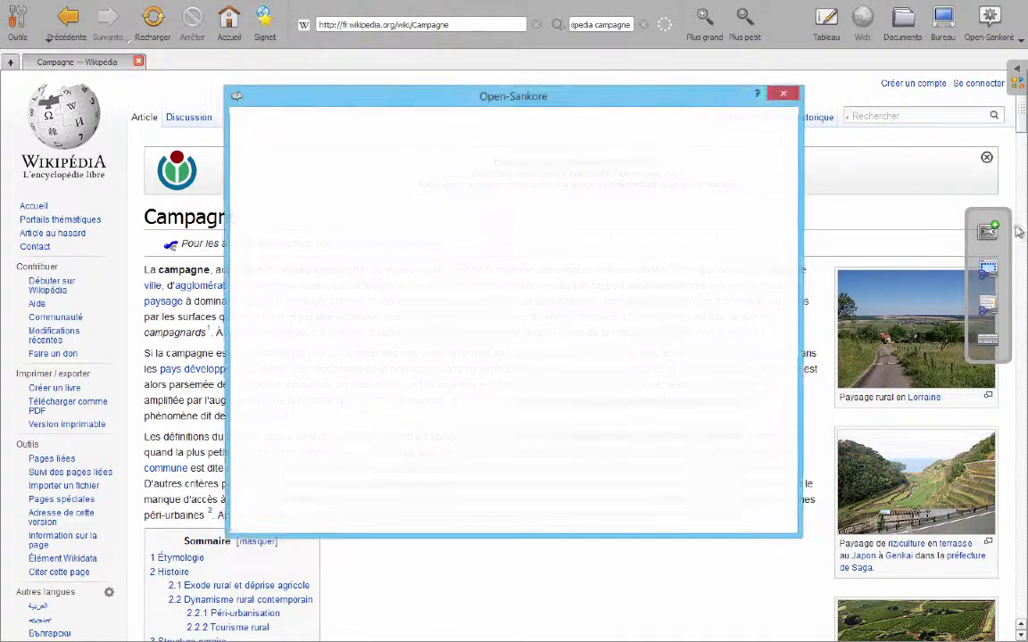
{"action": "left_click", "coordinate": [783, 94]}
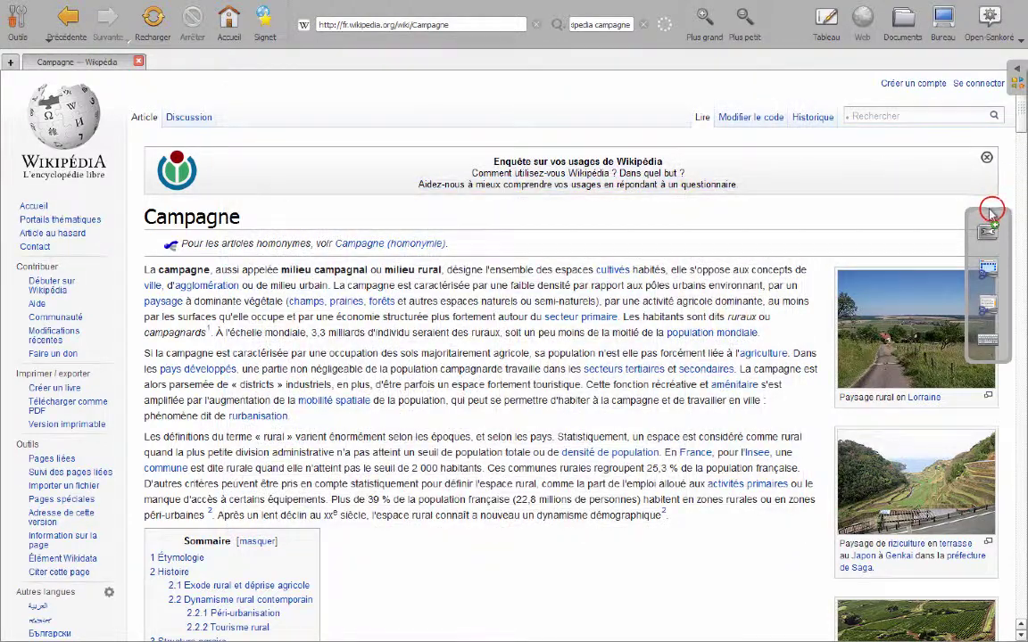
{"action": "left_click_drag", "start_coordinate": [990, 209], "coordinate": [42, 283]}
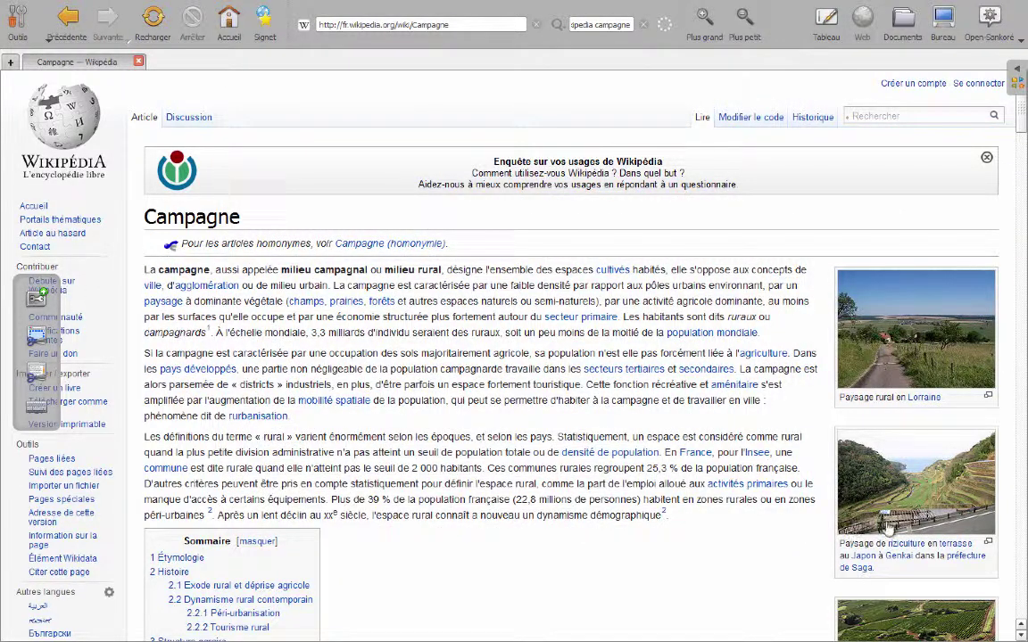
- Open the Genkai terraced rice field photo and examine the terms of its CC BY-SA 3.0 licence
{"action": "left_click", "coordinate": [908, 474]}
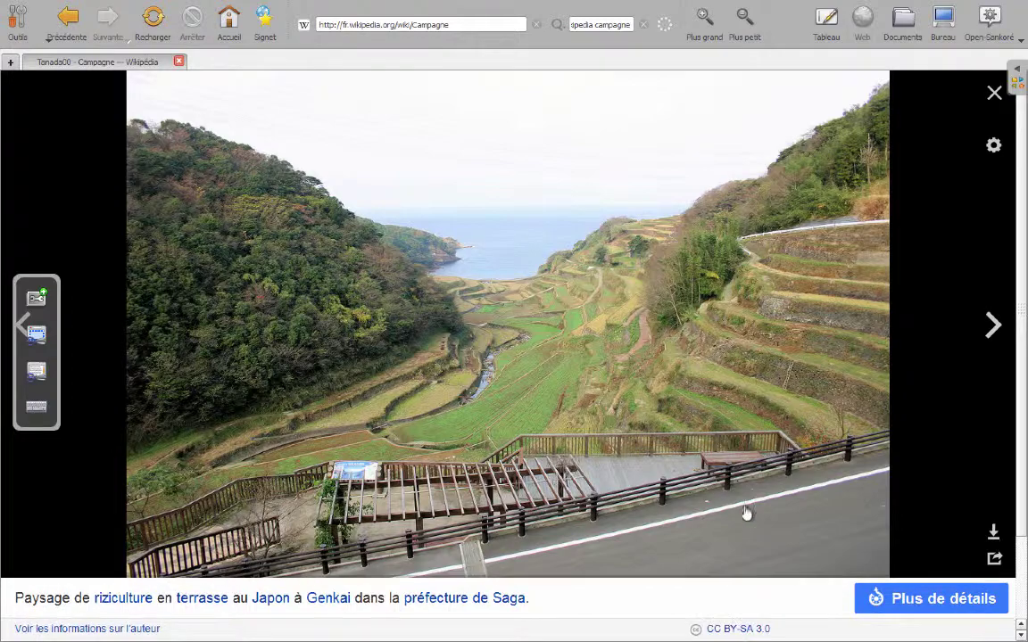
{"action": "mouse_move", "coordinate": [778, 561]}
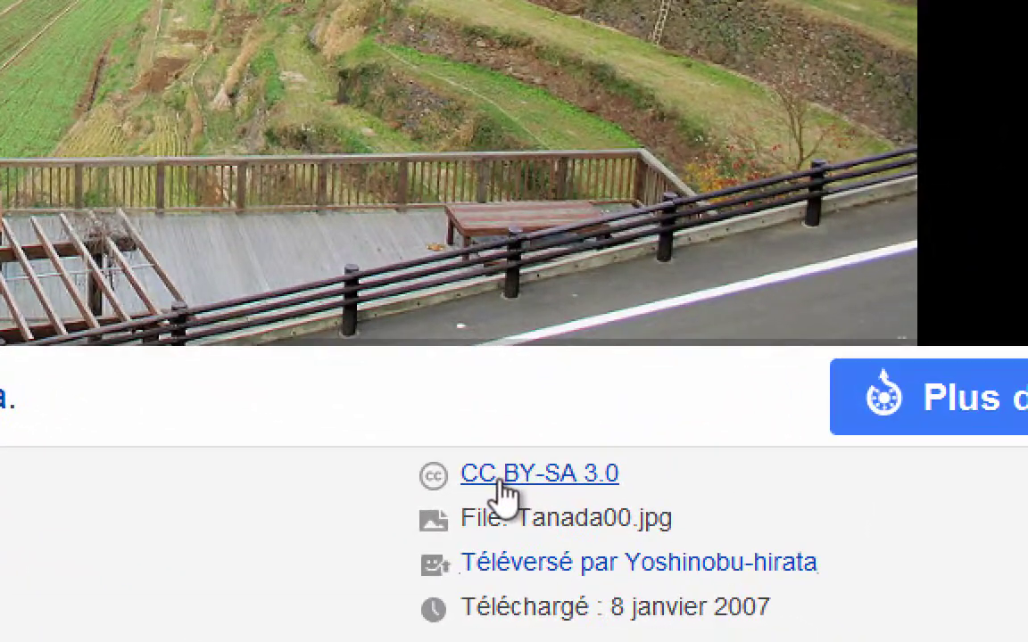
{"action": "left_click", "coordinate": [546, 475]}
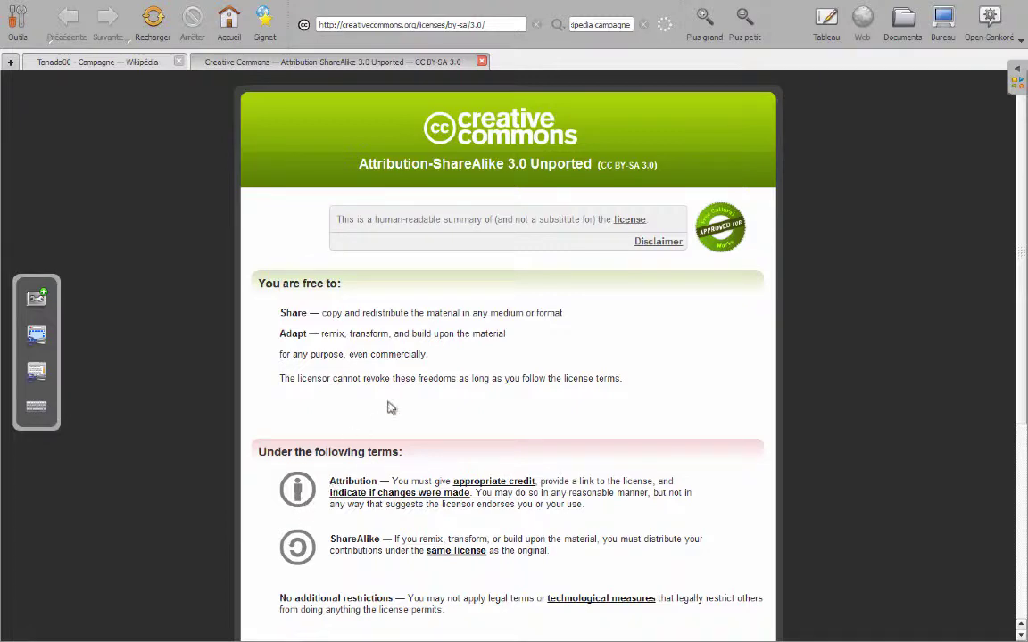
{"action": "left_click", "coordinate": [482, 61]}
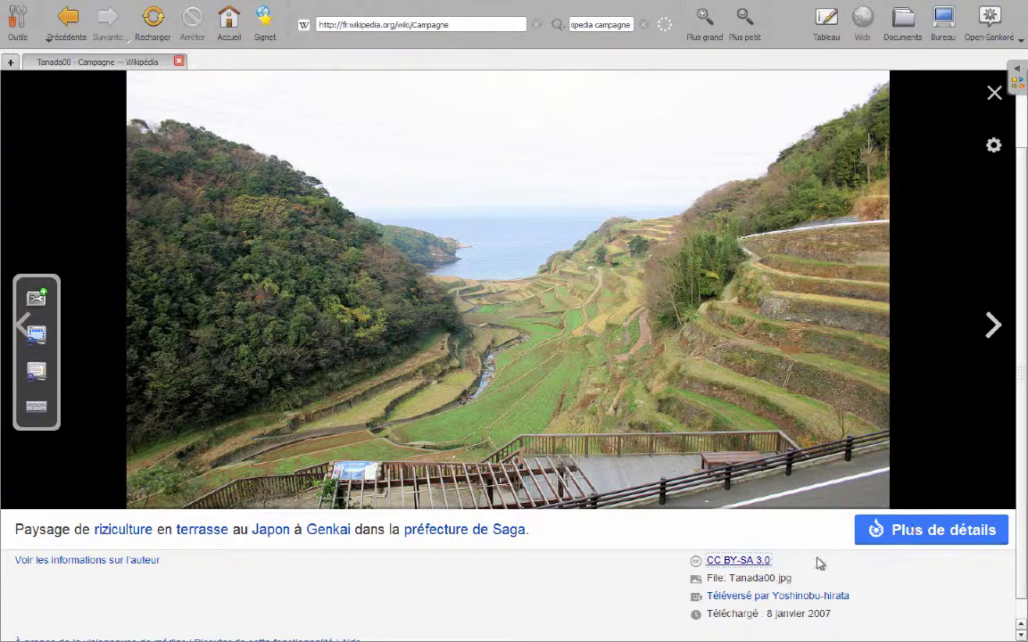
- Copy the terraced rice field photo from the web page and paste it onto the board
{"action": "right_click", "coordinate": [463, 247]}
{"action": "left_click", "coordinate": [501, 278]}
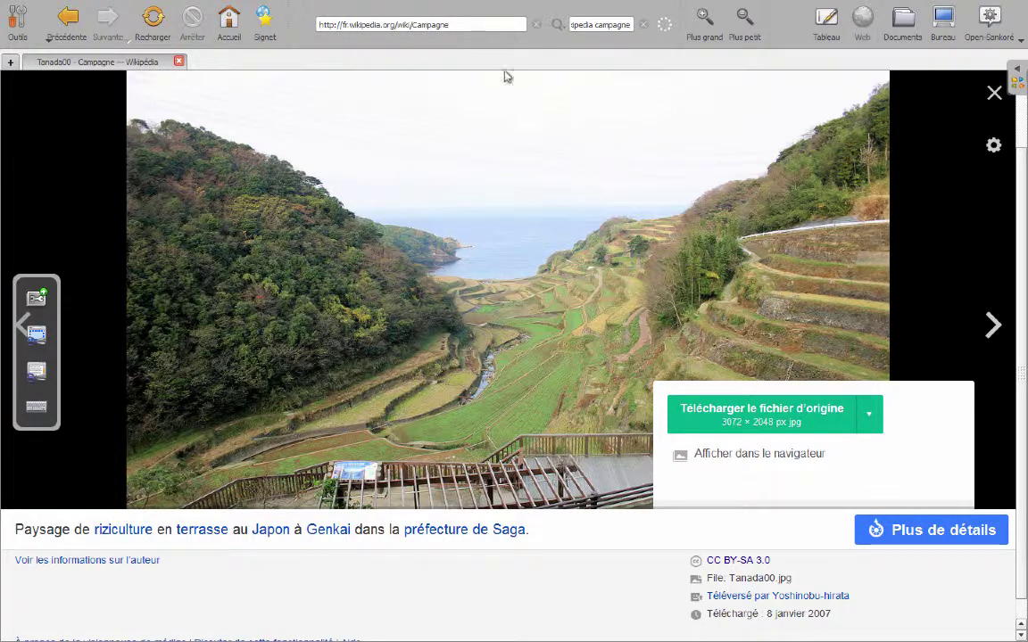
{"action": "left_click", "coordinate": [820, 19]}
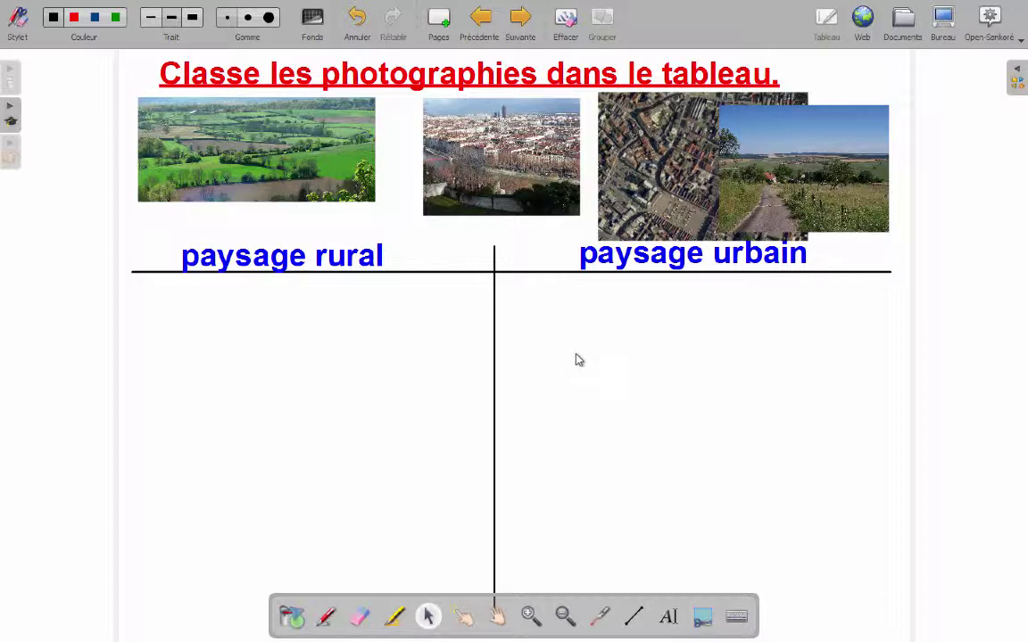
{"action": "key", "text": "ctrl+v"}
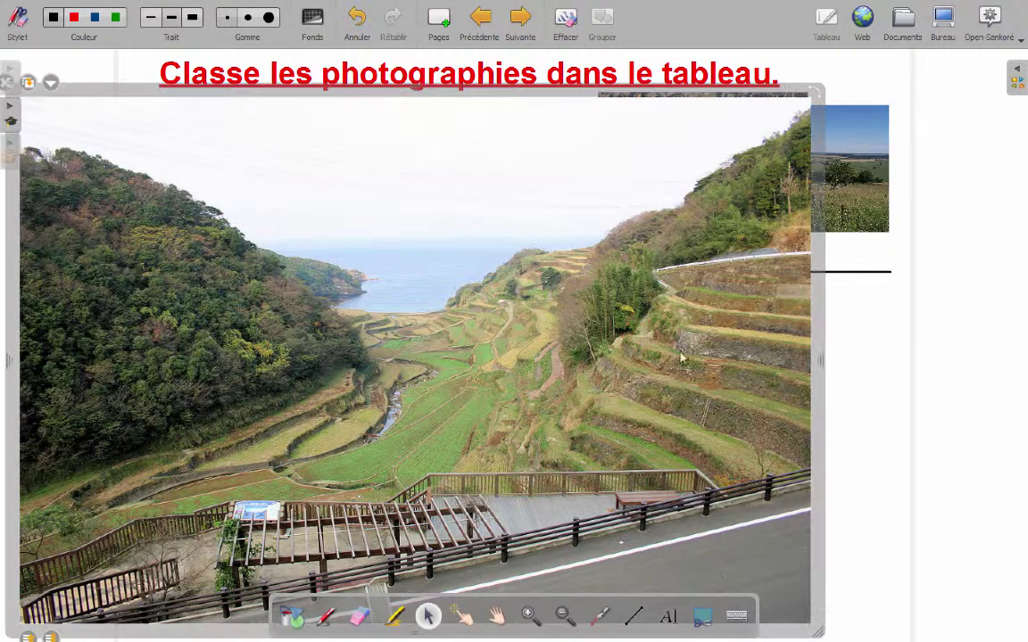
- Shrink the pasted terraced rice field photo to about half its size and deselect it
{"action": "left_click_drag", "start_coordinate": [817, 630], "coordinate": [614, 460]}
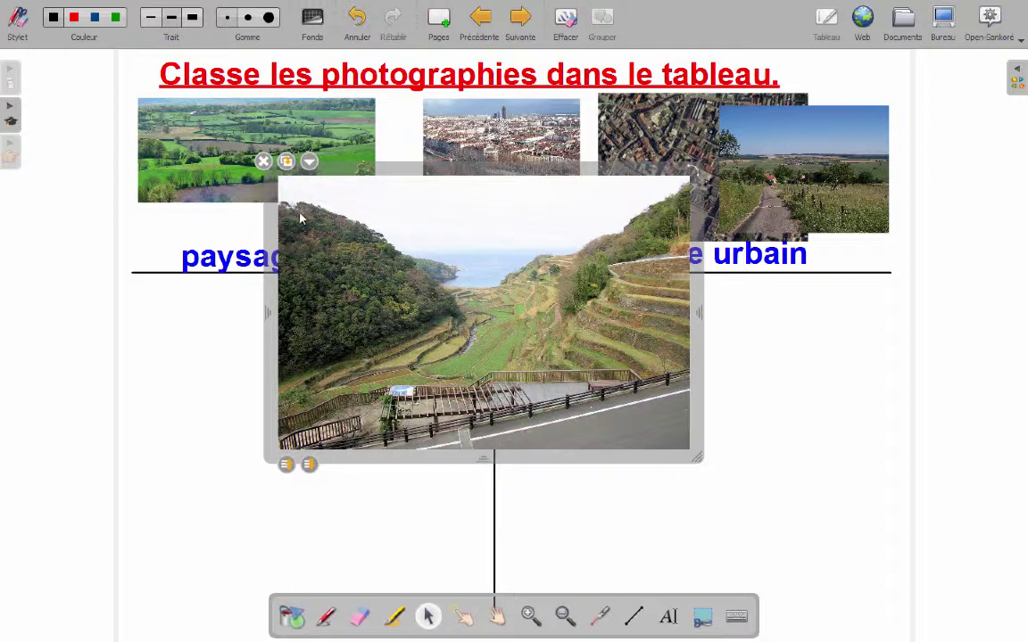
{"action": "left_click_drag", "start_coordinate": [695, 457], "coordinate": [687, 445]}
{"action": "left_click", "coordinate": [739, 439]}
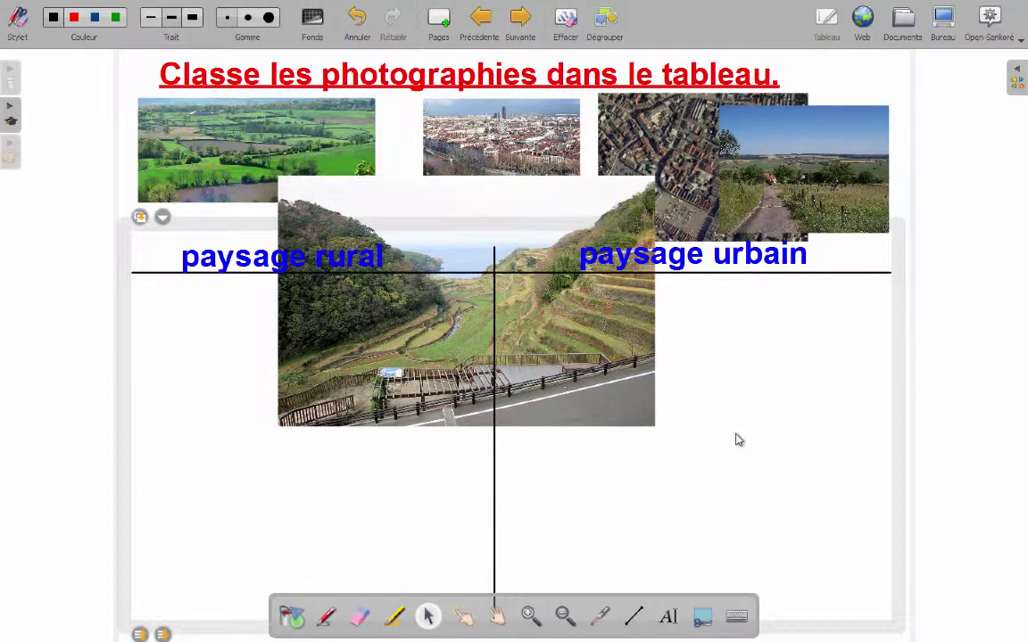
- Return to the Campagne article, close the enlarged rice field photo and move the capture toolbar closer to the article's heading
{"action": "left_click", "coordinate": [947, 362]}
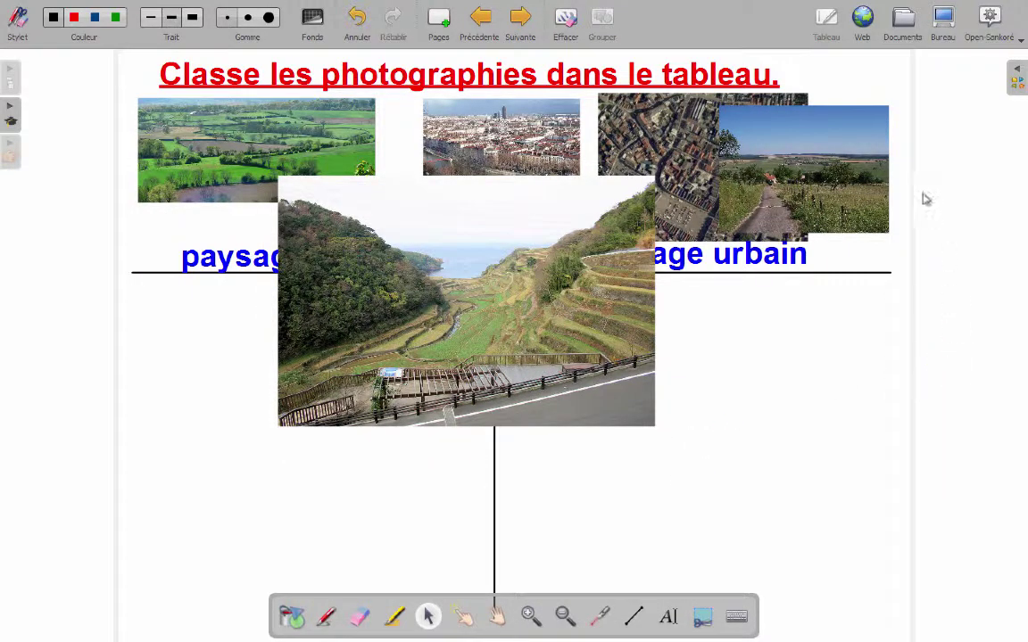
{"action": "left_click", "coordinate": [854, 21]}
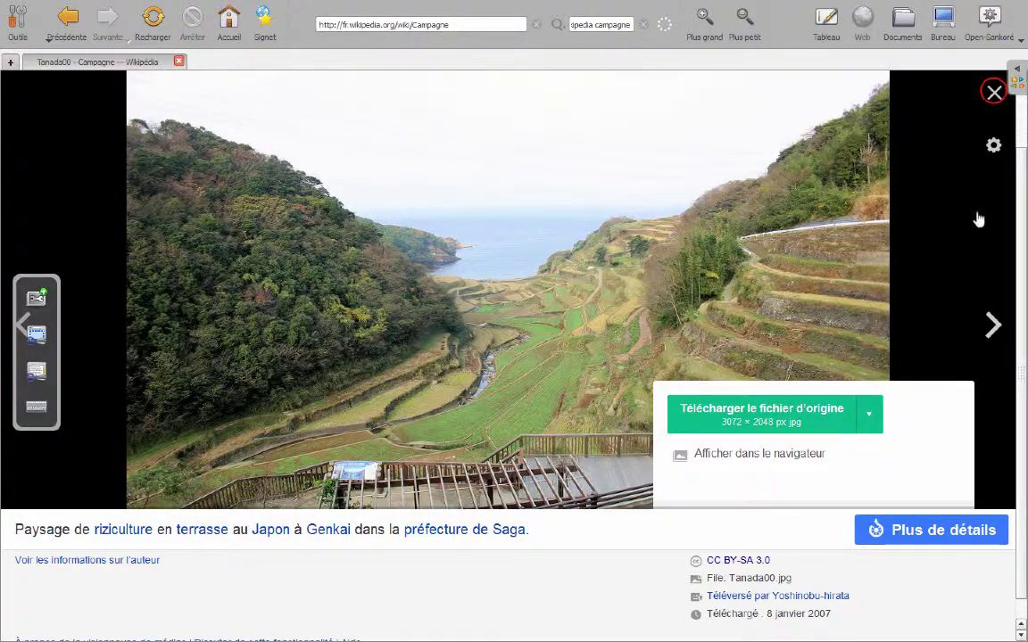
{"action": "left_click", "coordinate": [994, 93]}
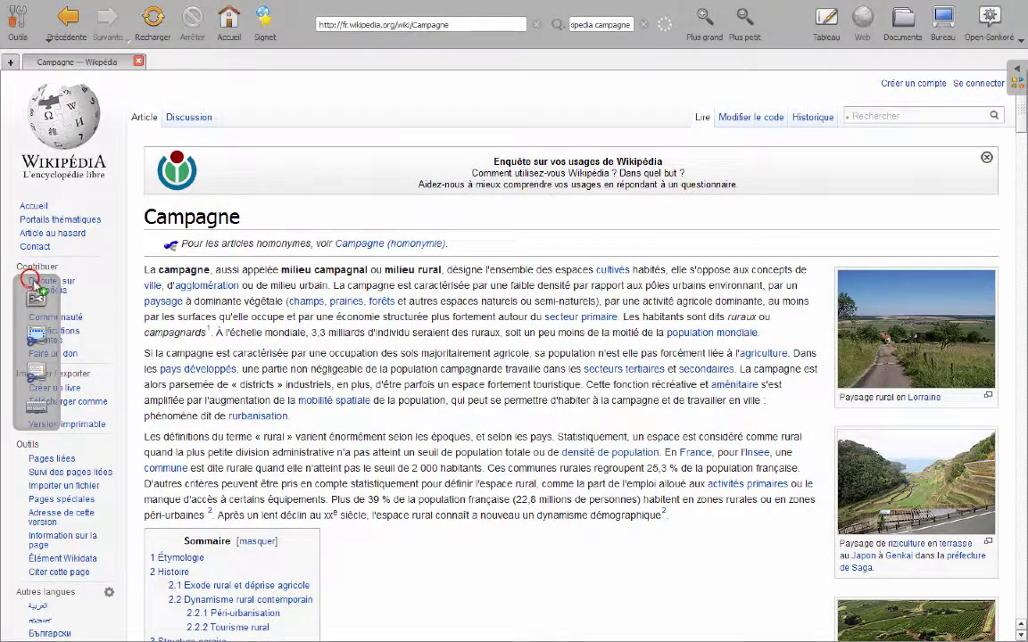
{"action": "left_click_drag", "start_coordinate": [32, 277], "coordinate": [349, 104]}
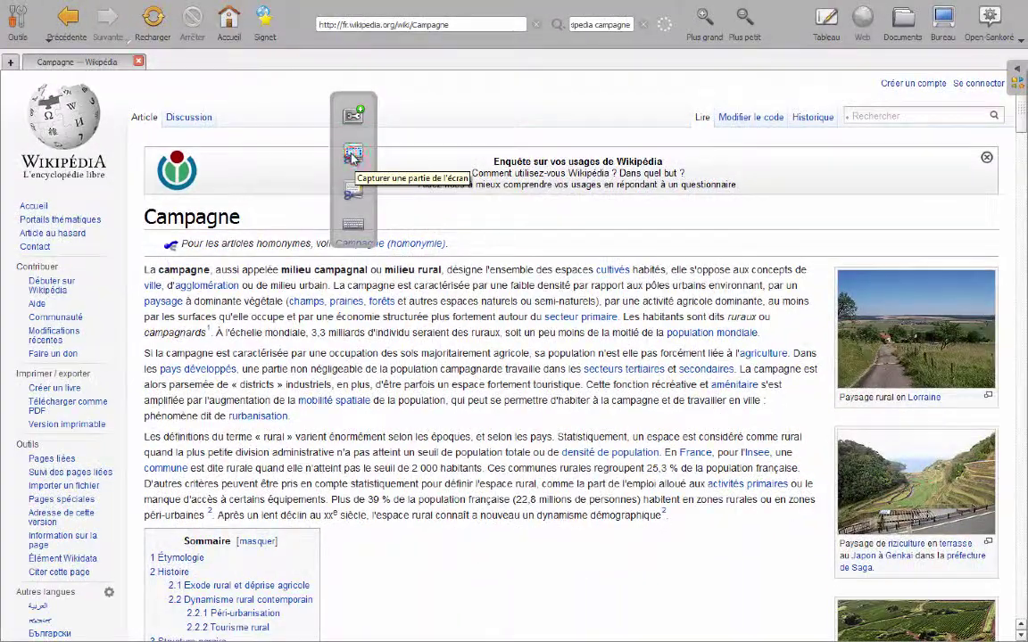
- Capture the terraced rice field thumbnail from the article as a screen region and add it to the current page
{"action": "left_click", "coordinate": [353, 156]}
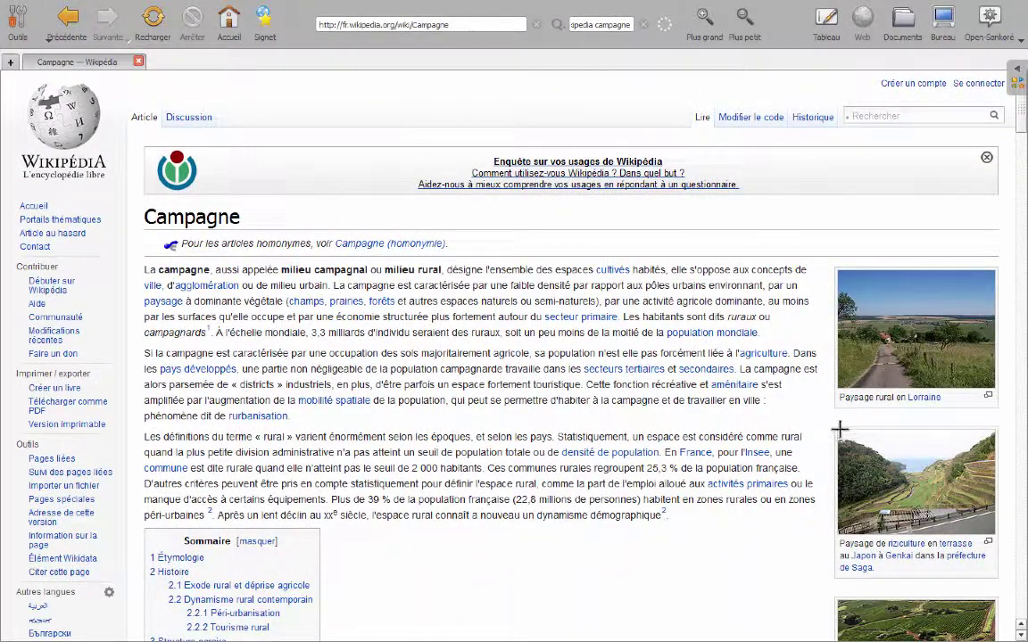
{"action": "left_click_drag", "start_coordinate": [836, 428], "coordinate": [997, 540]}
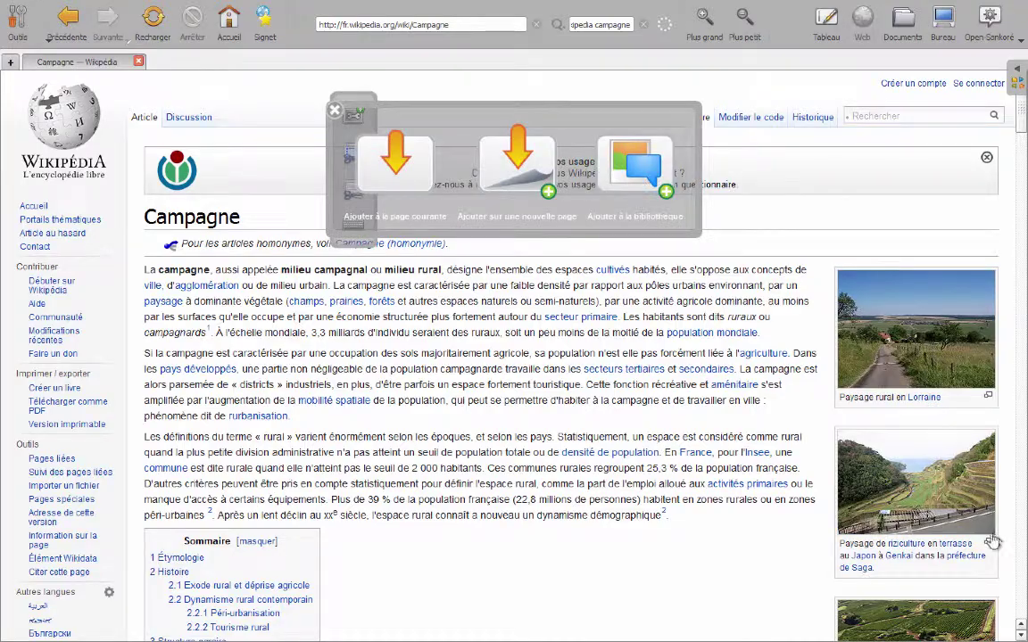
{"action": "left_click_drag", "start_coordinate": [456, 107], "coordinate": [499, 128]}
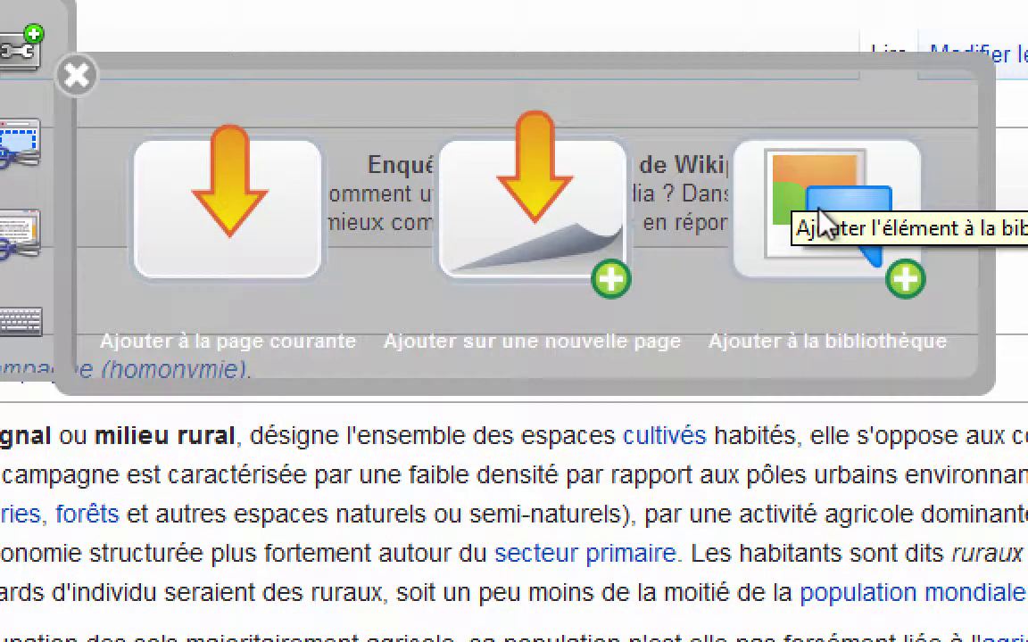
{"action": "left_click", "coordinate": [217, 211]}
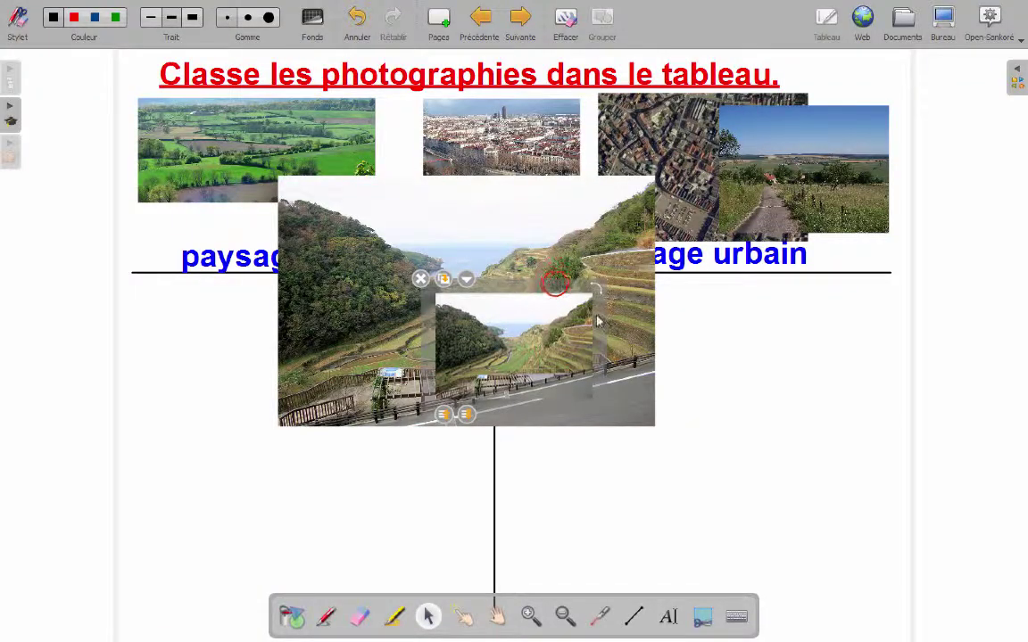
- Place the captured and pasted rice field photos side by side and enlarge the capture to nearly the pasted photo's size
{"action": "left_click_drag", "start_coordinate": [557, 291], "coordinate": [800, 321]}
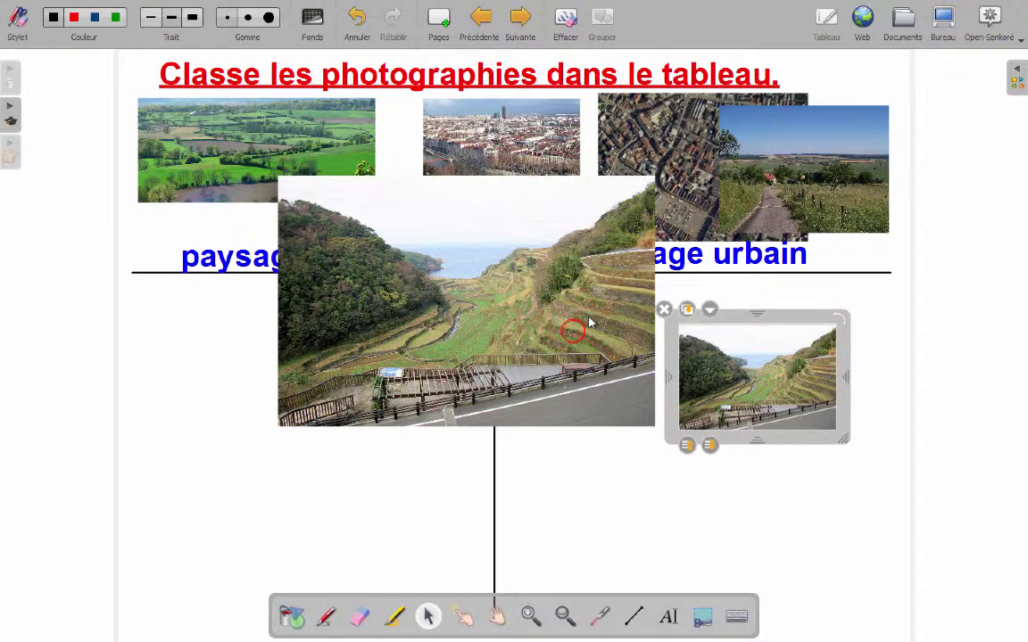
{"action": "left_click_drag", "start_coordinate": [590, 323], "coordinate": [472, 336]}
{"action": "left_click", "coordinate": [832, 415]}
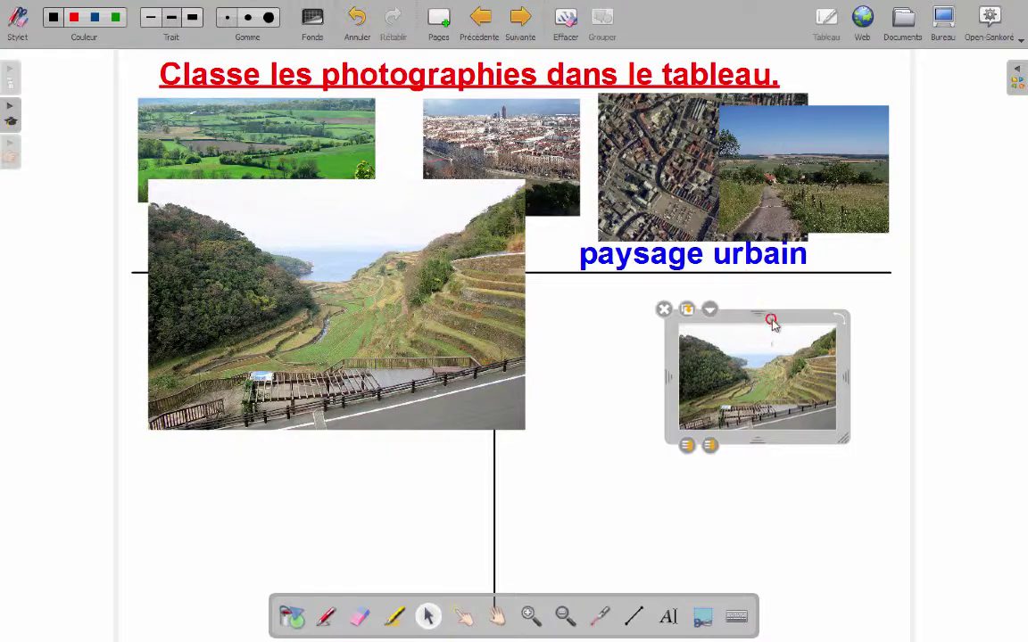
{"action": "left_click_drag", "start_coordinate": [832, 416], "coordinate": [910, 455]}
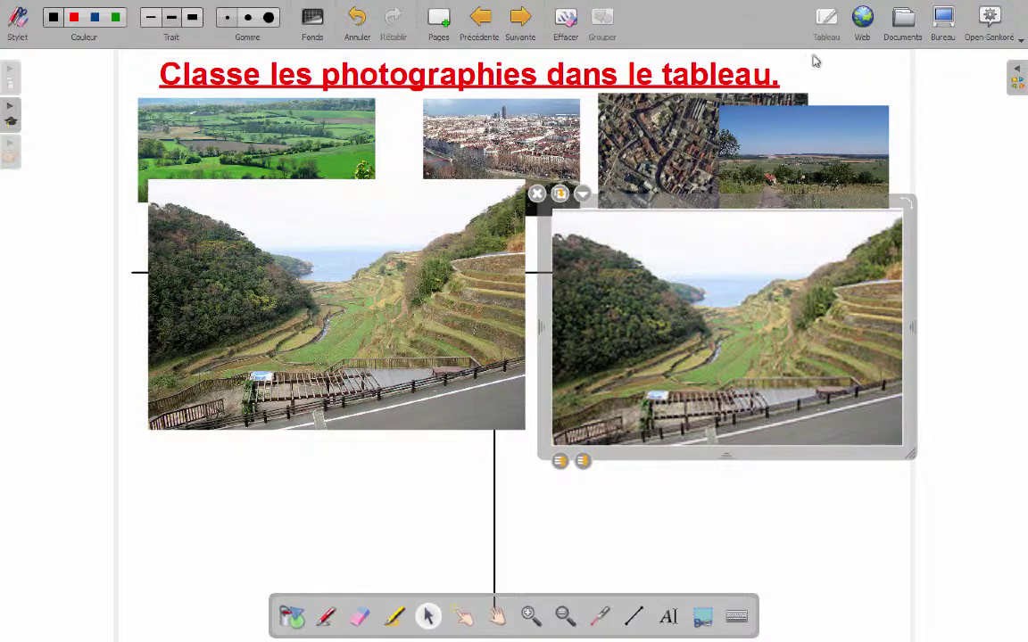
- Go to the image-ordering exercise page, capture the first drawing of imagedentiste.jpg from the desktop and add it to that page
{"action": "left_click", "coordinate": [518, 20]}
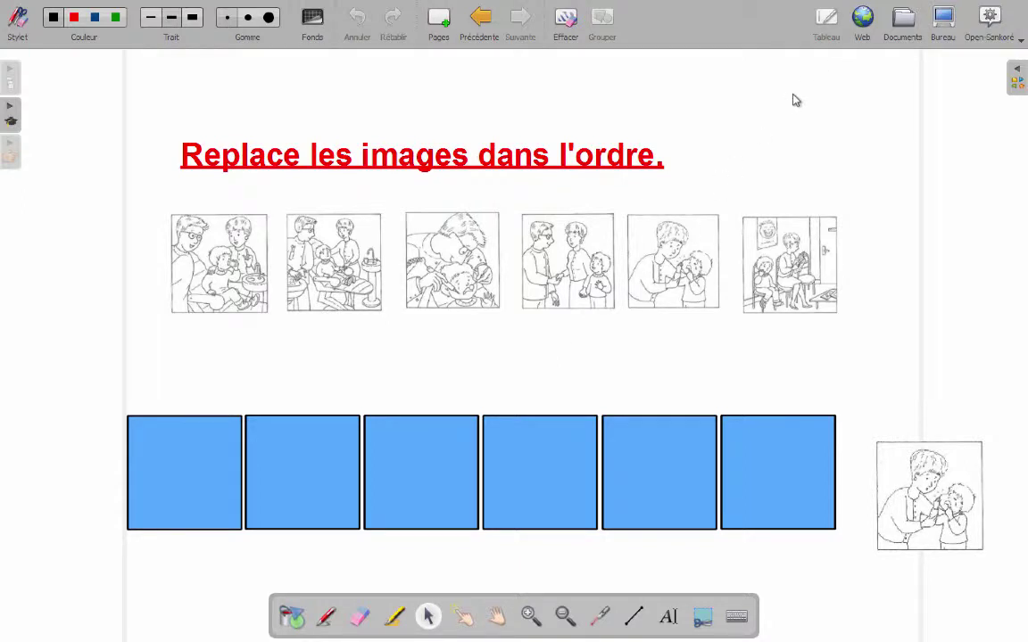
{"action": "left_click", "coordinate": [943, 23]}
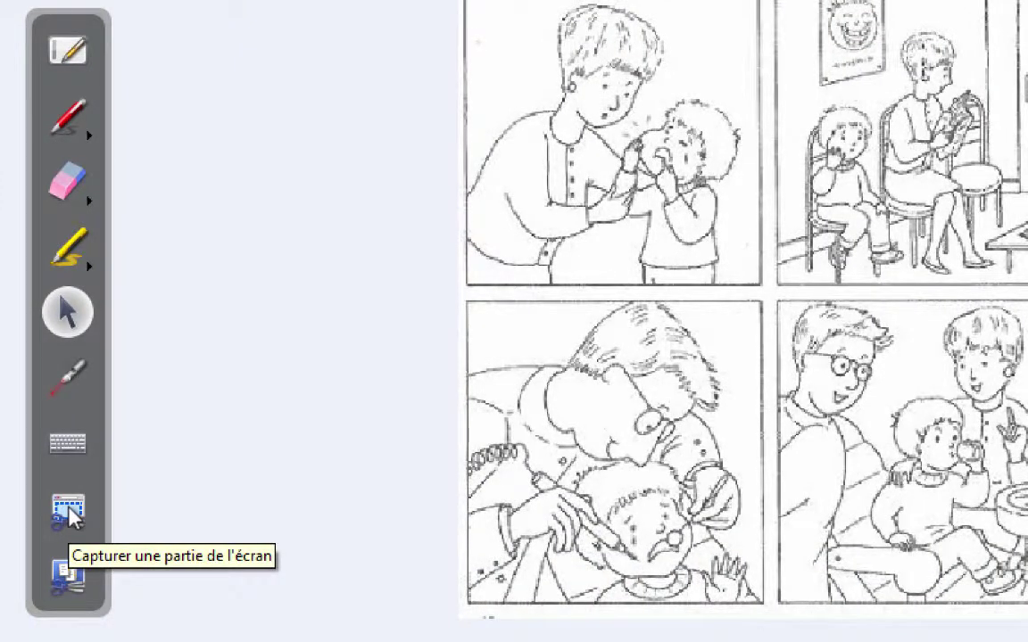
{"action": "left_click", "coordinate": [69, 505]}
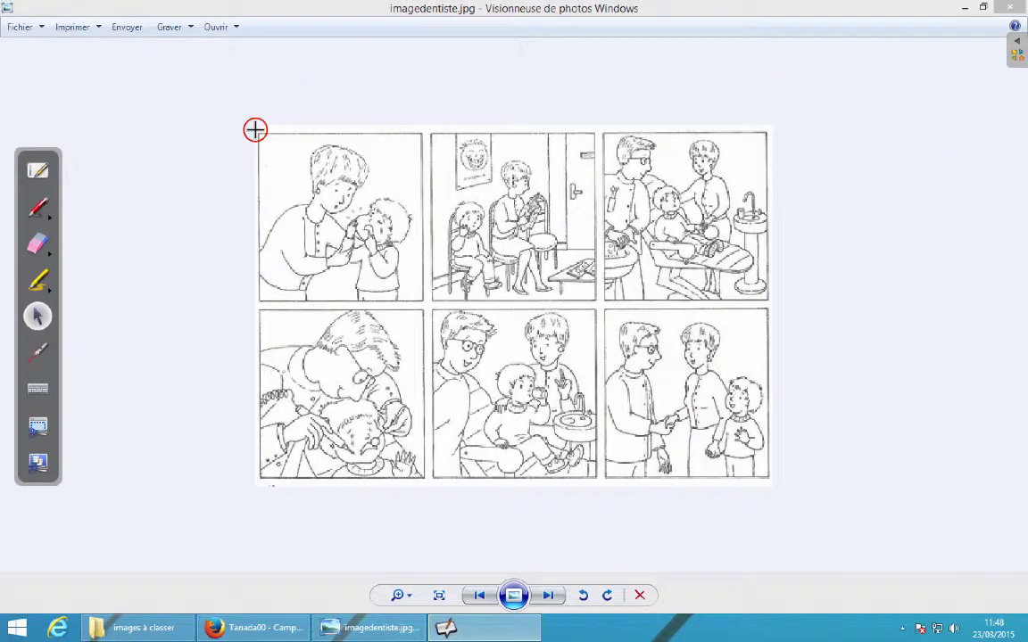
{"action": "left_click_drag", "start_coordinate": [384, 36], "coordinate": [633, 287]}
{"action": "left_click_drag", "start_coordinate": [422, 300], "coordinate": [425, 305]}
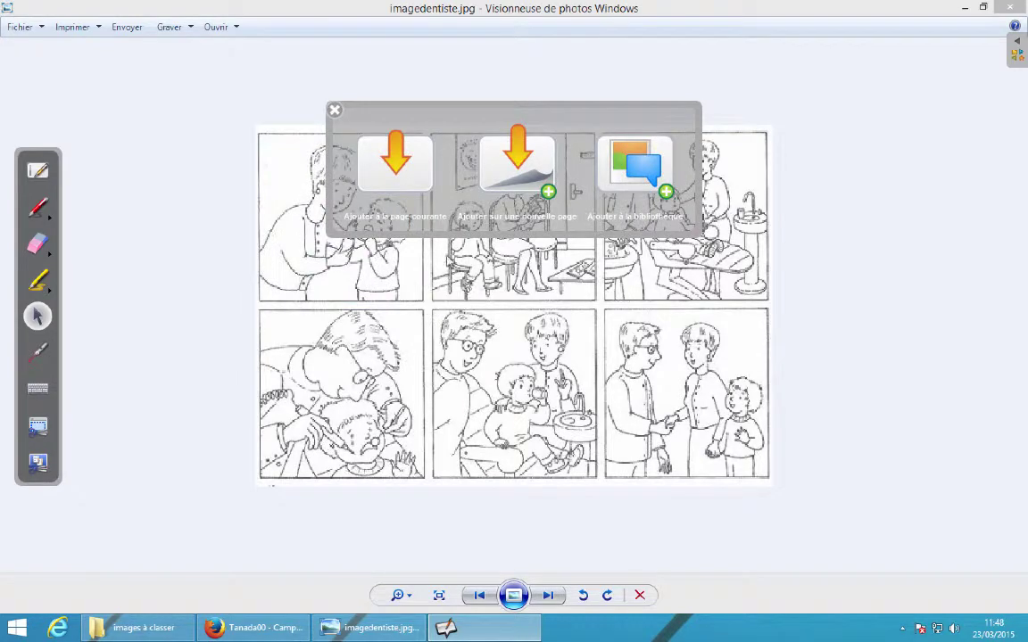
{"action": "left_click", "coordinate": [390, 163]}
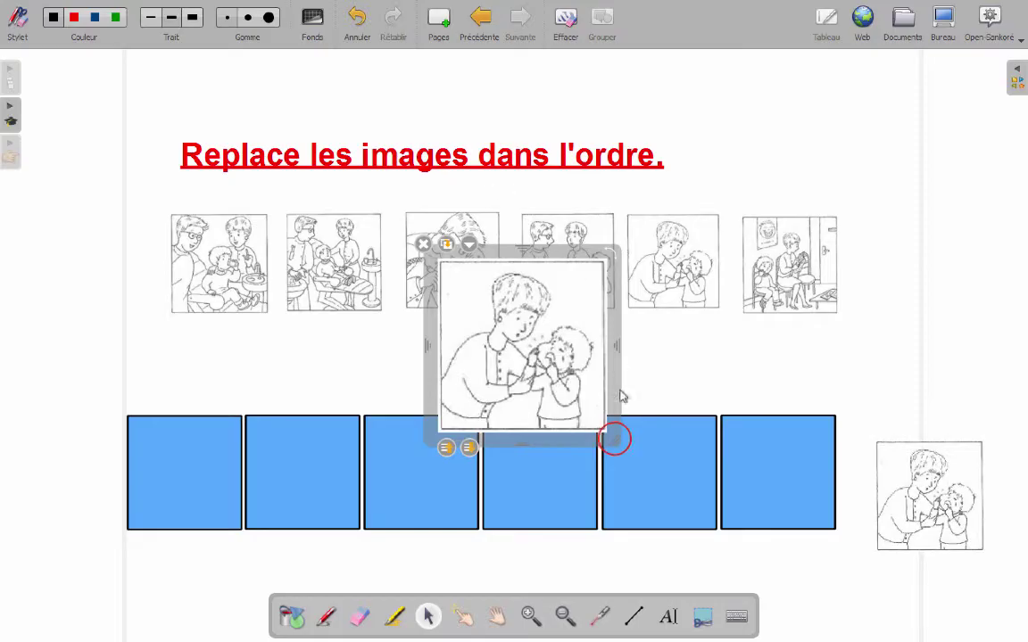
- Shrink the captured drawing to about the size of a blue square, dismissing the Boxcryptor update notice
{"action": "left_click_drag", "start_coordinate": [614, 438], "coordinate": [591, 408]}
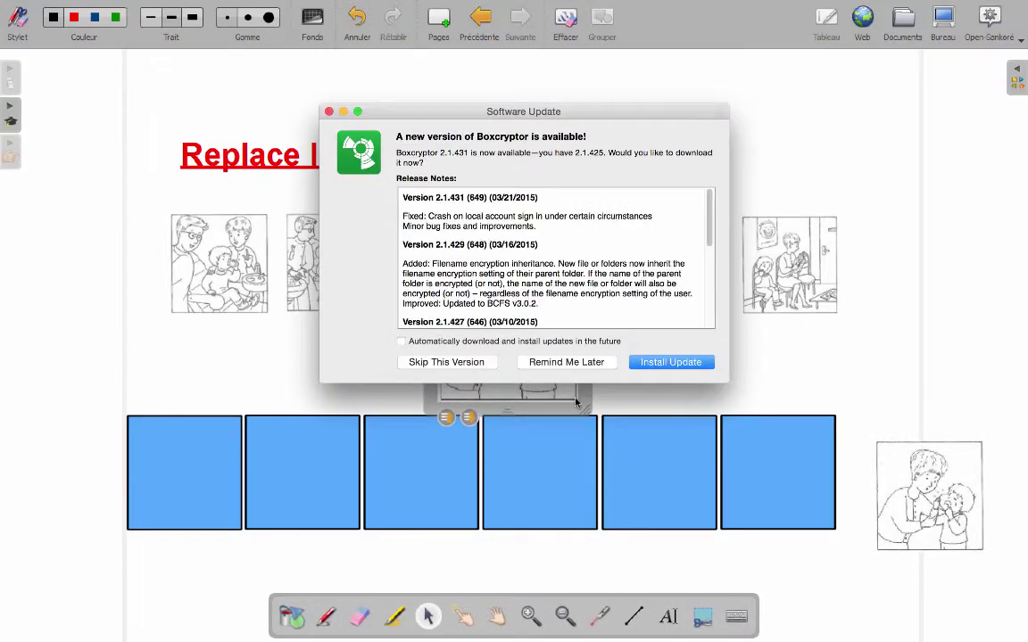
{"action": "left_click", "coordinate": [327, 110]}
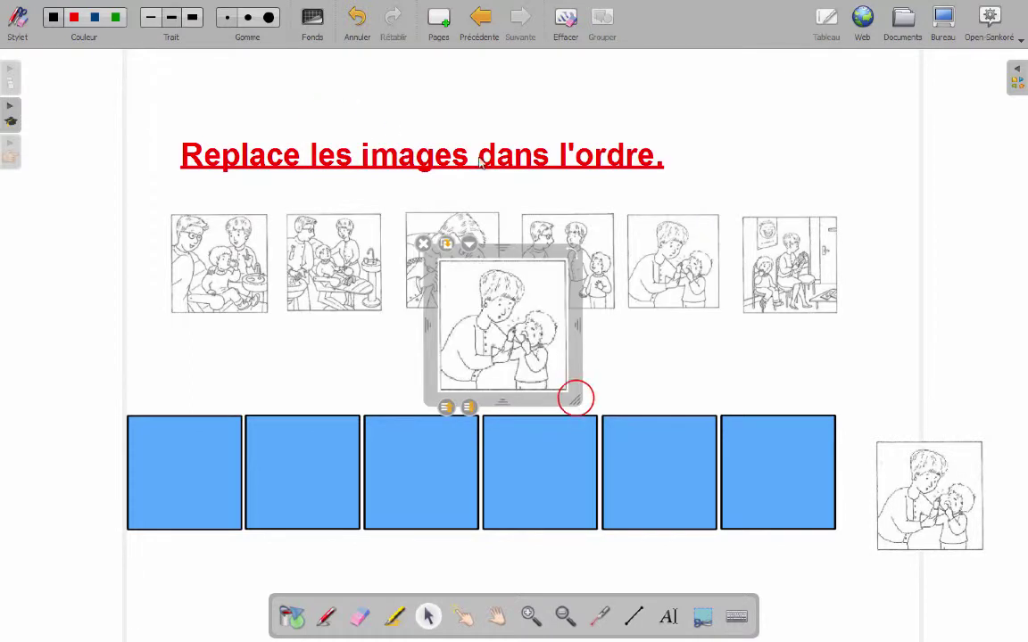
{"action": "left_click_drag", "start_coordinate": [575, 398], "coordinate": [575, 376]}
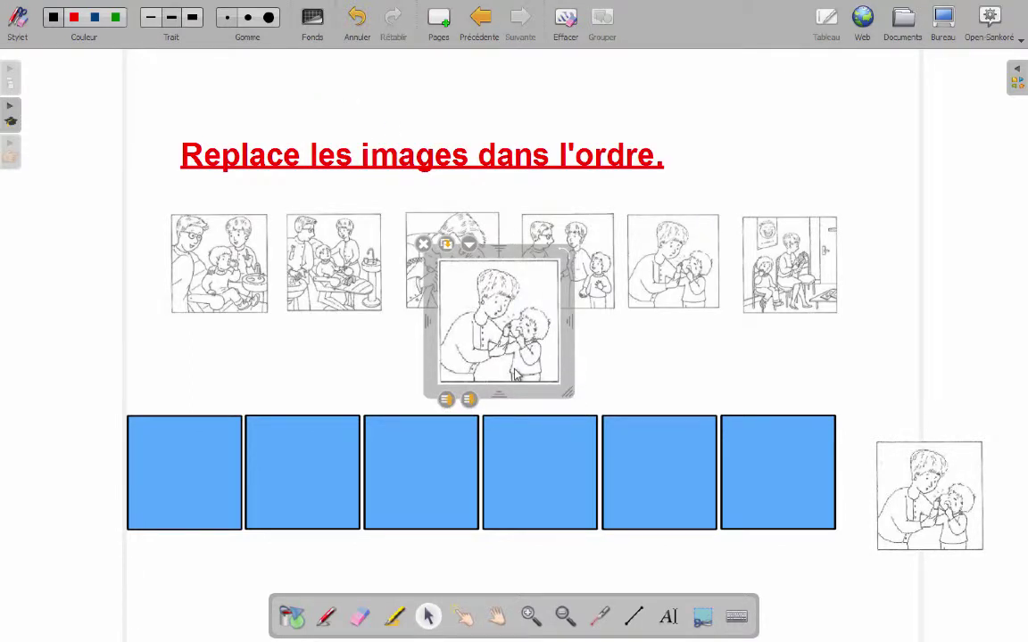
- Capture the handshake drawing of imagedentiste.jpg from the desktop, add it to the library and return to the board
{"action": "left_click", "coordinate": [944, 22]}
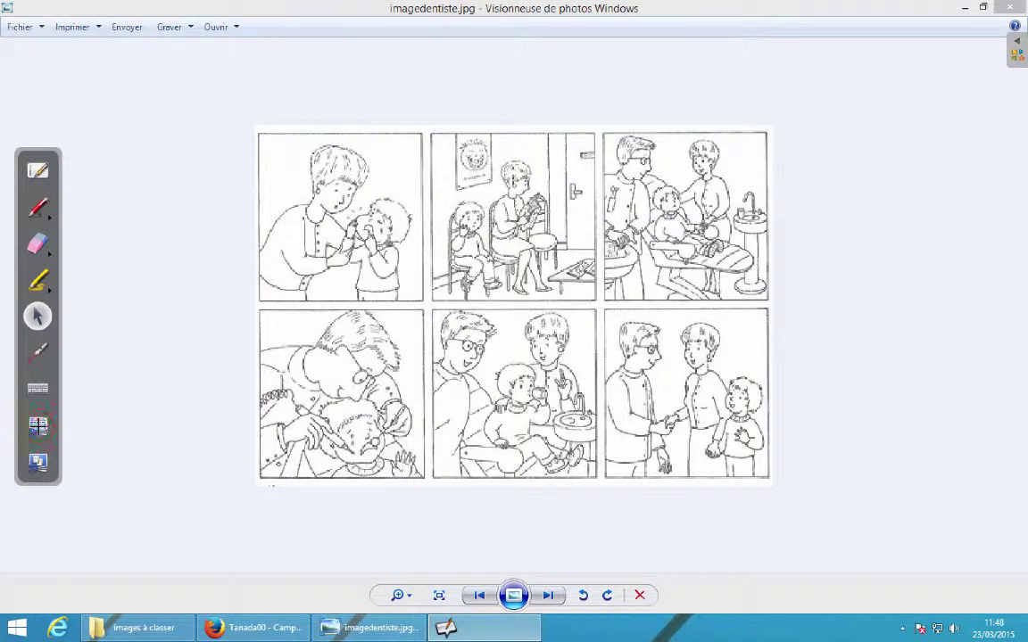
{"action": "left_click", "coordinate": [604, 311]}
{"action": "left_click_drag", "start_coordinate": [604, 311], "coordinate": [772, 486]}
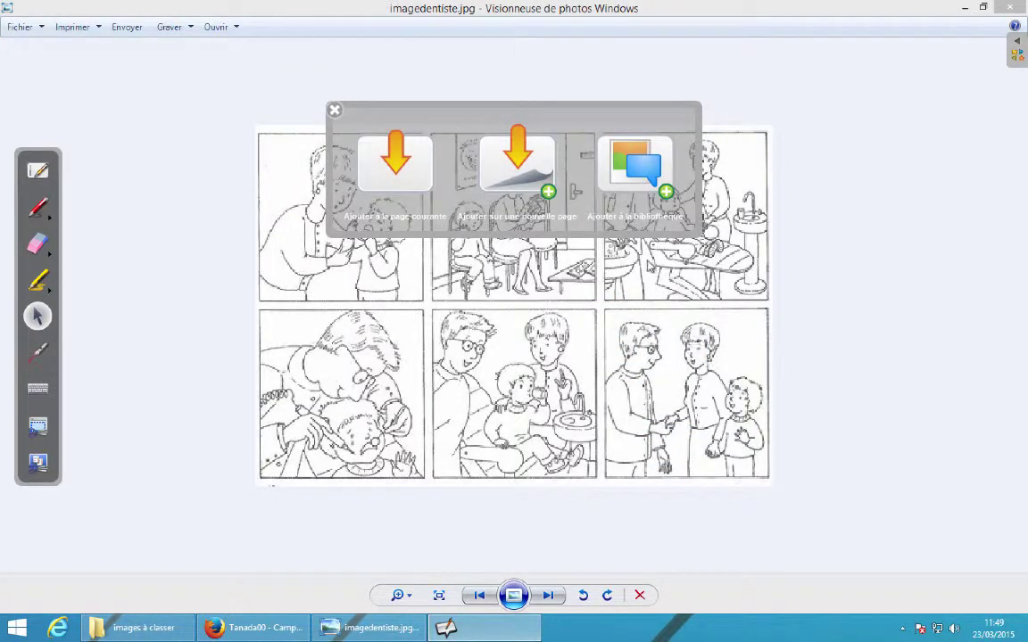
{"action": "left_click", "coordinate": [634, 165]}
{"action": "left_click", "coordinate": [37, 172]}
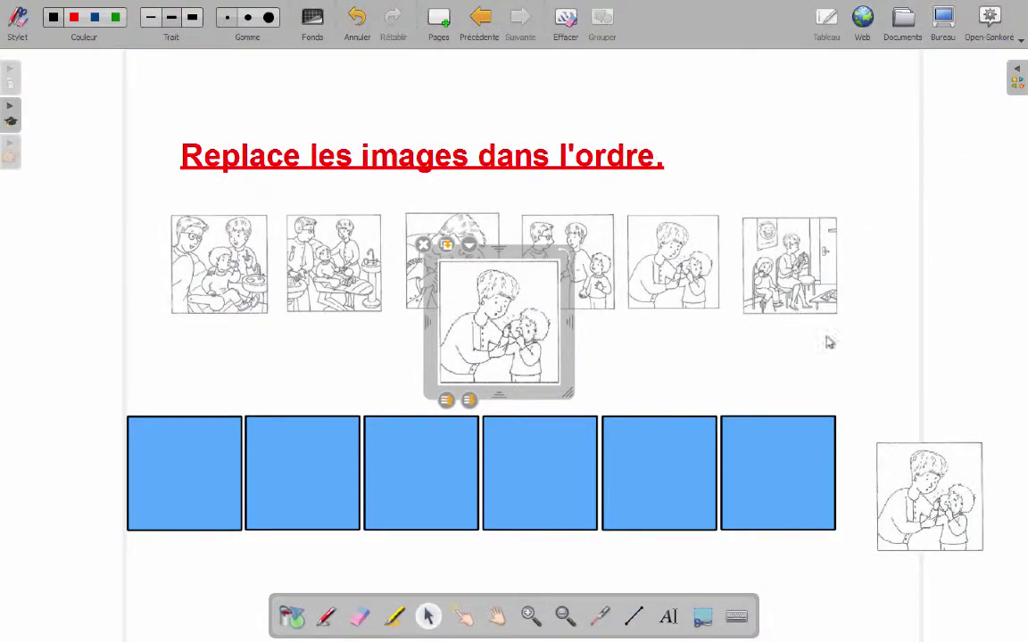
- Delete the extra drawing outside the page margin and the captured drawing overlapping the row of images
{"action": "left_click", "coordinate": [941, 505]}
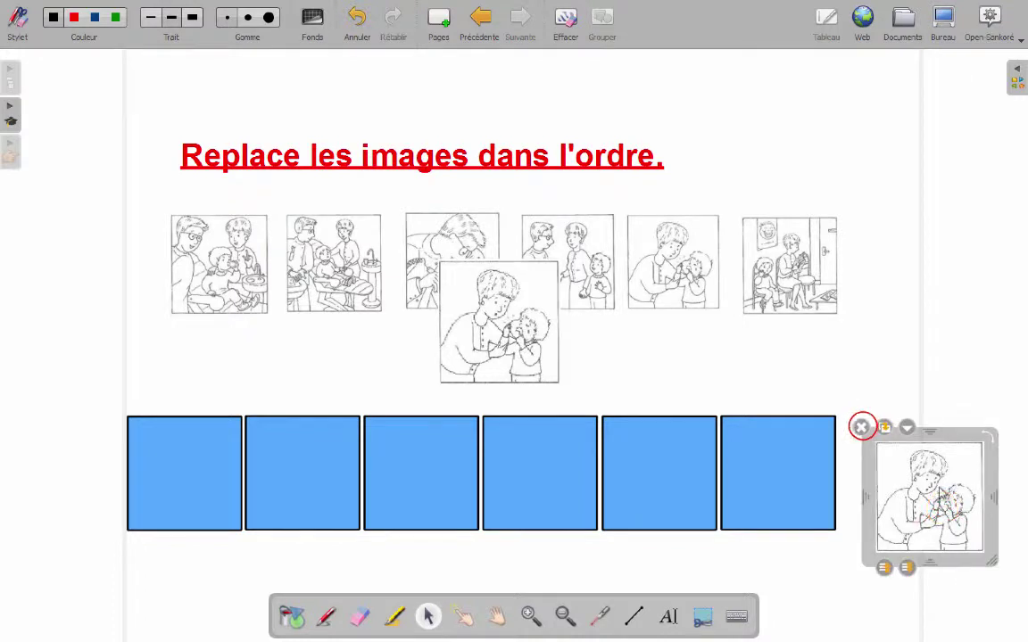
{"action": "left_click", "coordinate": [862, 427]}
{"action": "left_click", "coordinate": [451, 300]}
{"action": "left_click", "coordinate": [424, 242]}
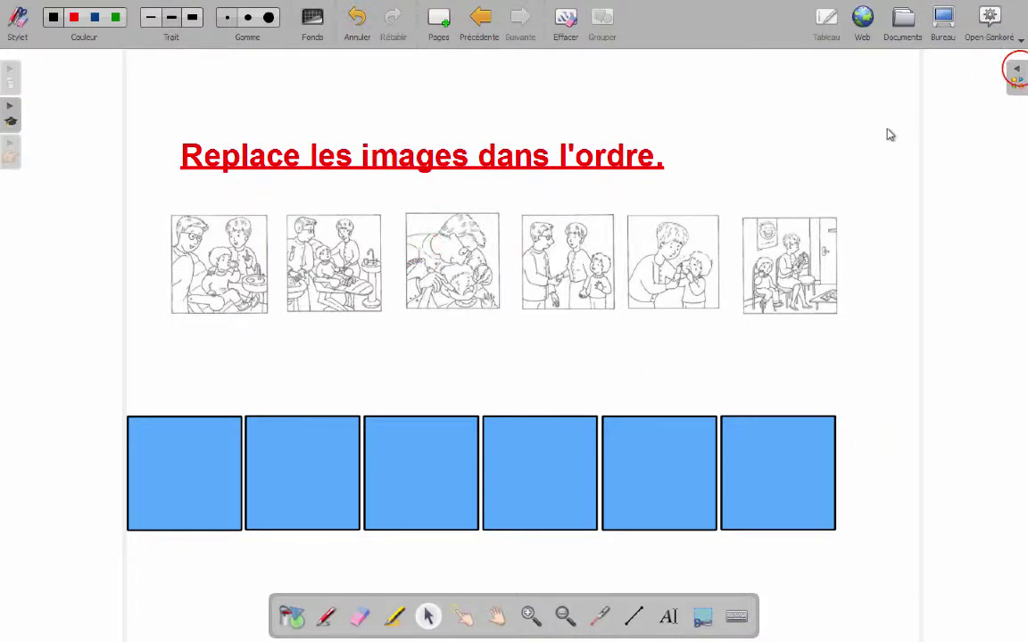
- Open the Images folder of the library and enlarge its thumbnails
{"action": "left_click", "coordinate": [1016, 69]}
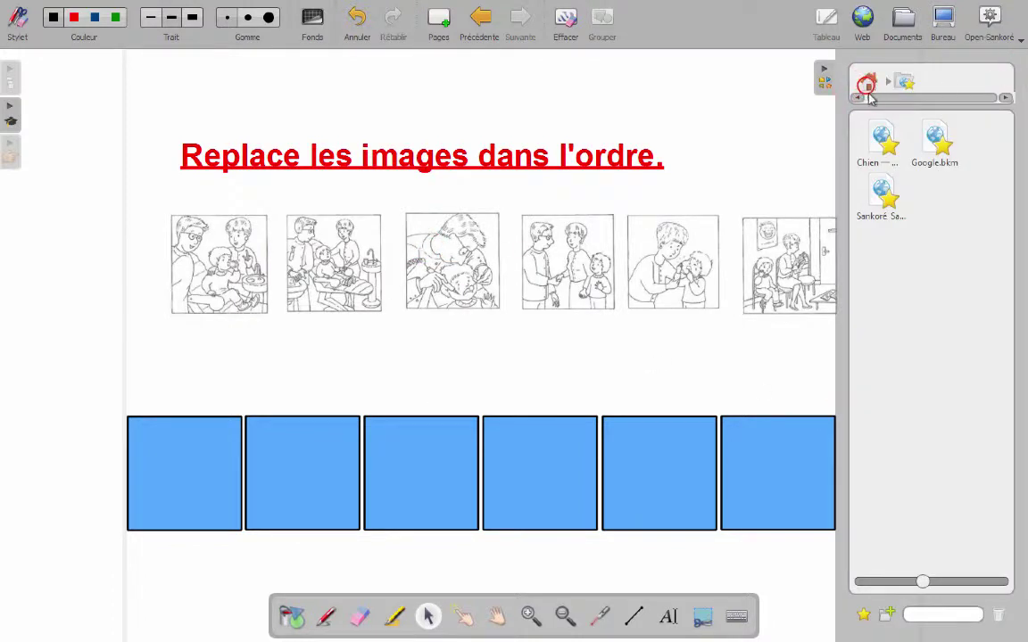
{"action": "left_click", "coordinate": [869, 84]}
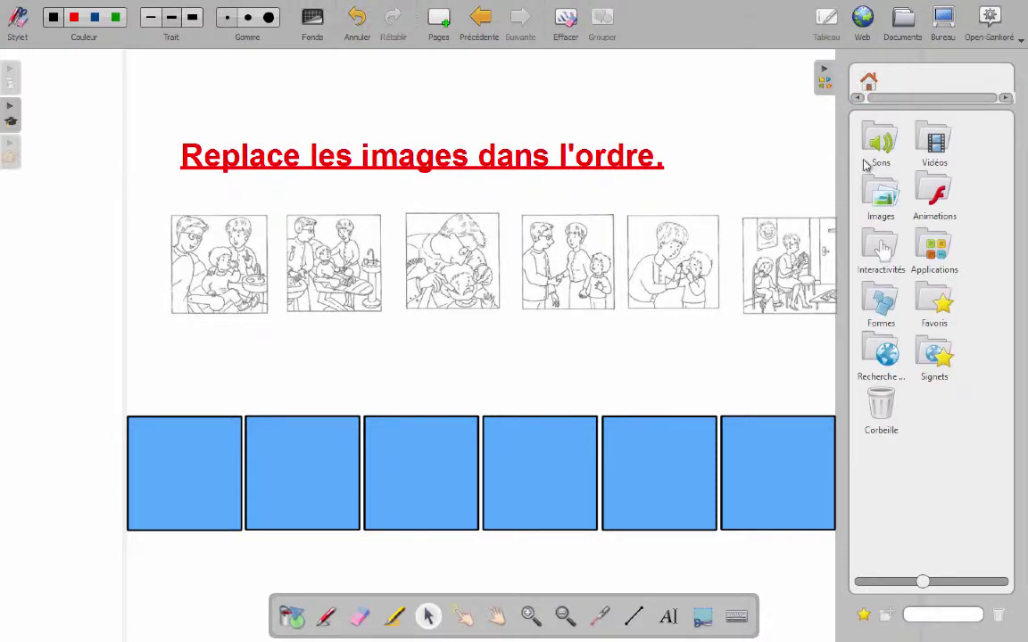
{"action": "double_click", "coordinate": [883, 200]}
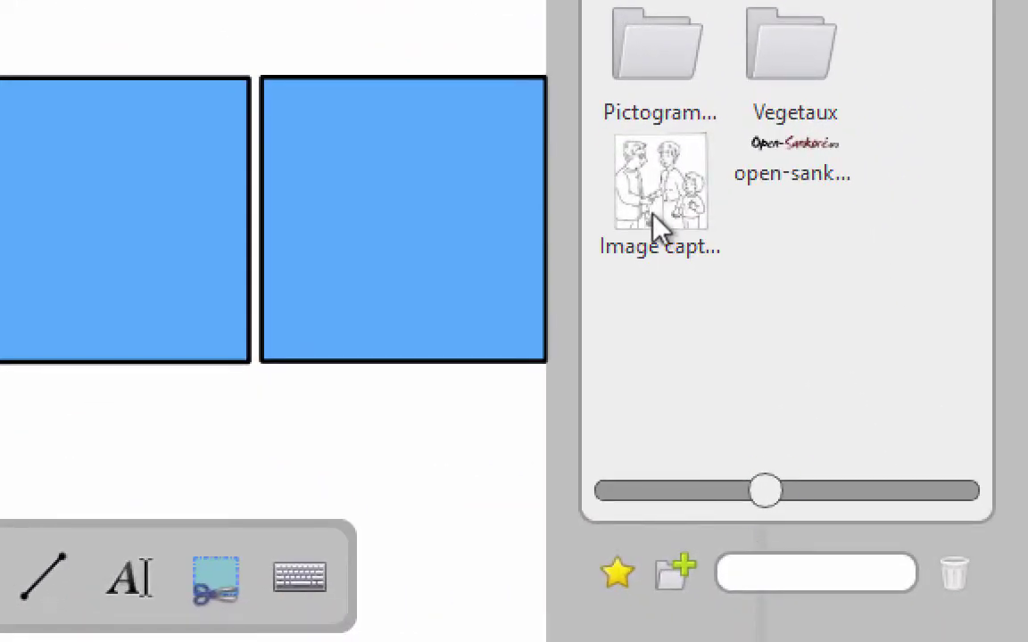
{"action": "left_click_drag", "start_coordinate": [766, 493], "coordinate": [826, 493]}
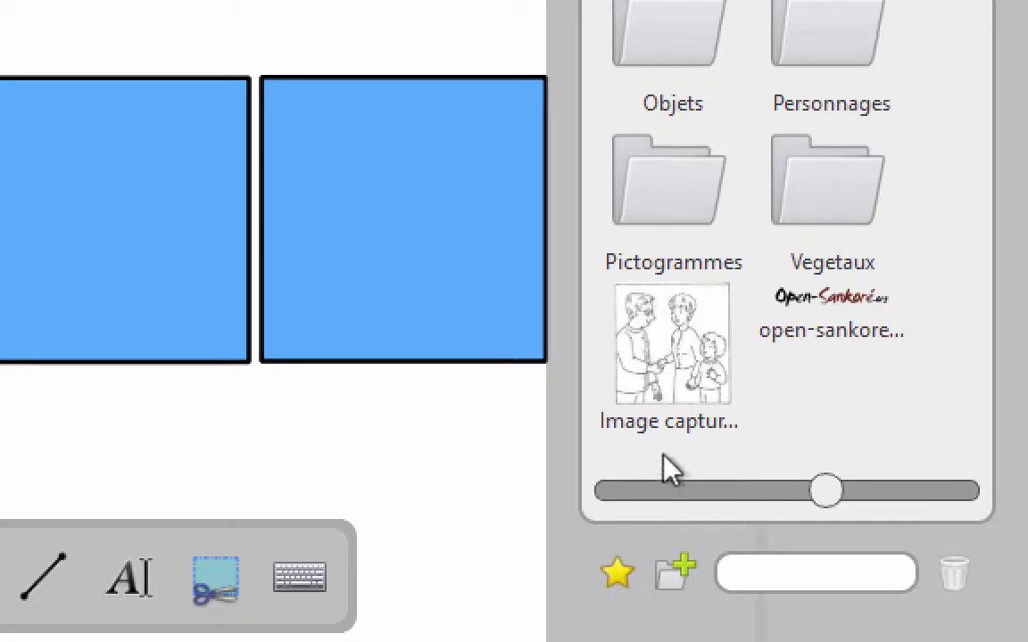
- Create a new folder named EXEMPLE in the library's Images folder
{"action": "left_click", "coordinate": [673, 575]}
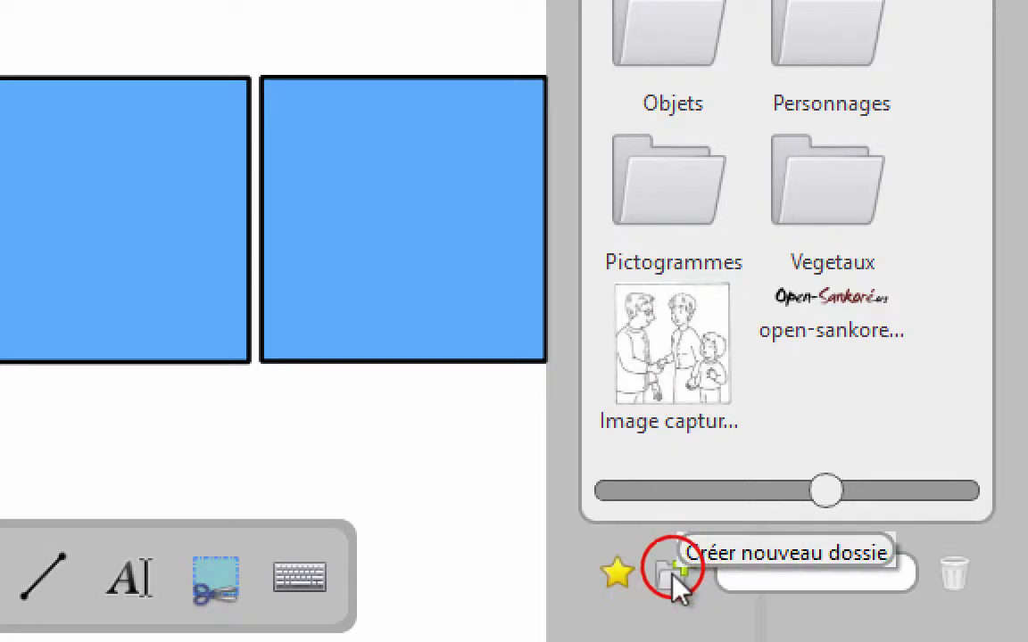
{"action": "left_click", "coordinate": [665, 419]}
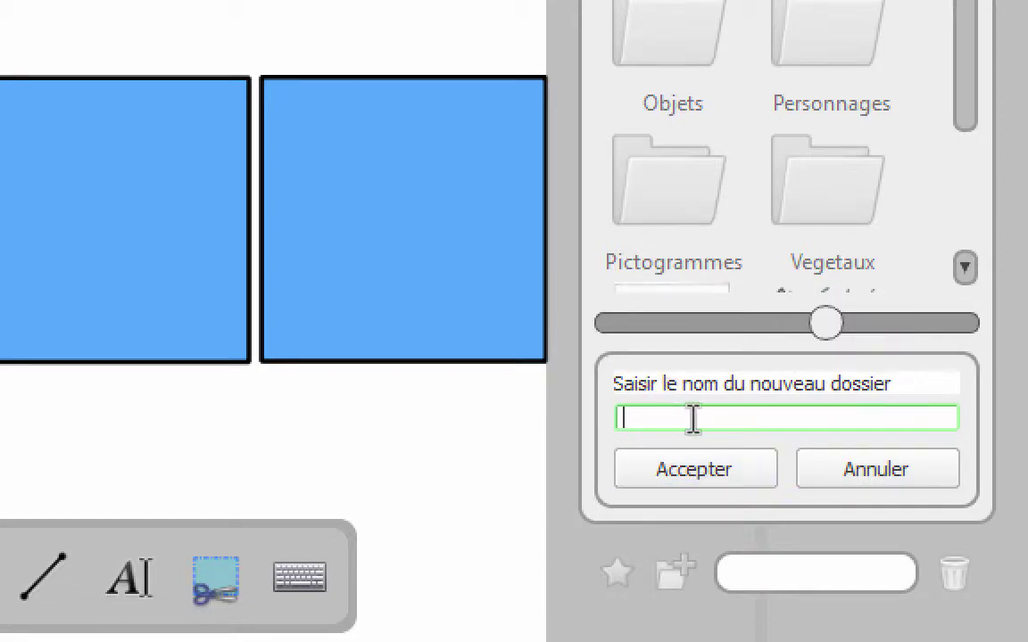
{"action": "type", "text": "EXEMPL"}
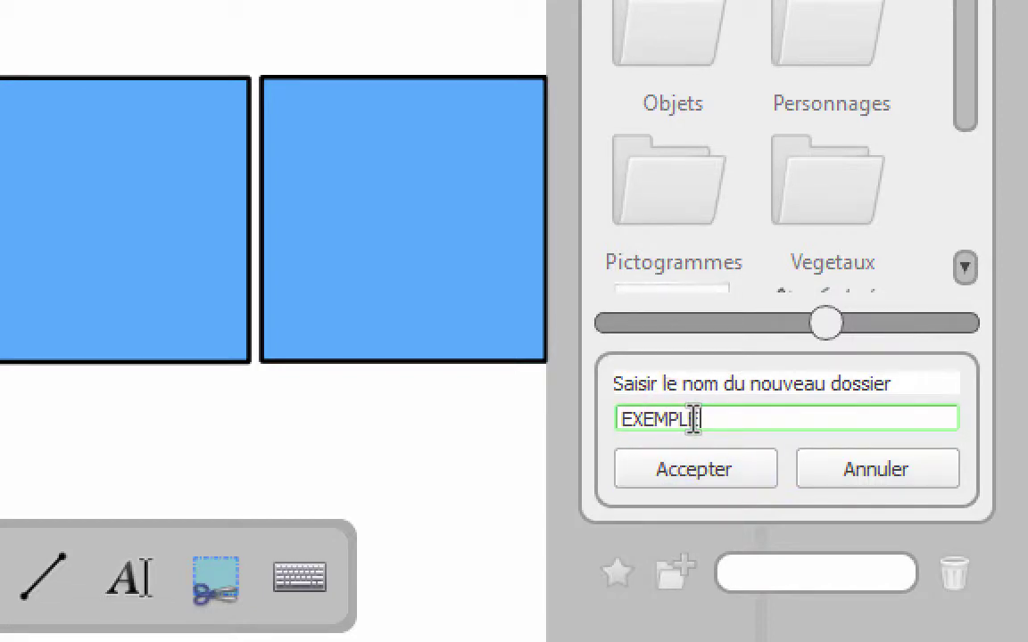
{"action": "type", "text": "E"}
{"action": "left_click", "coordinate": [695, 469]}
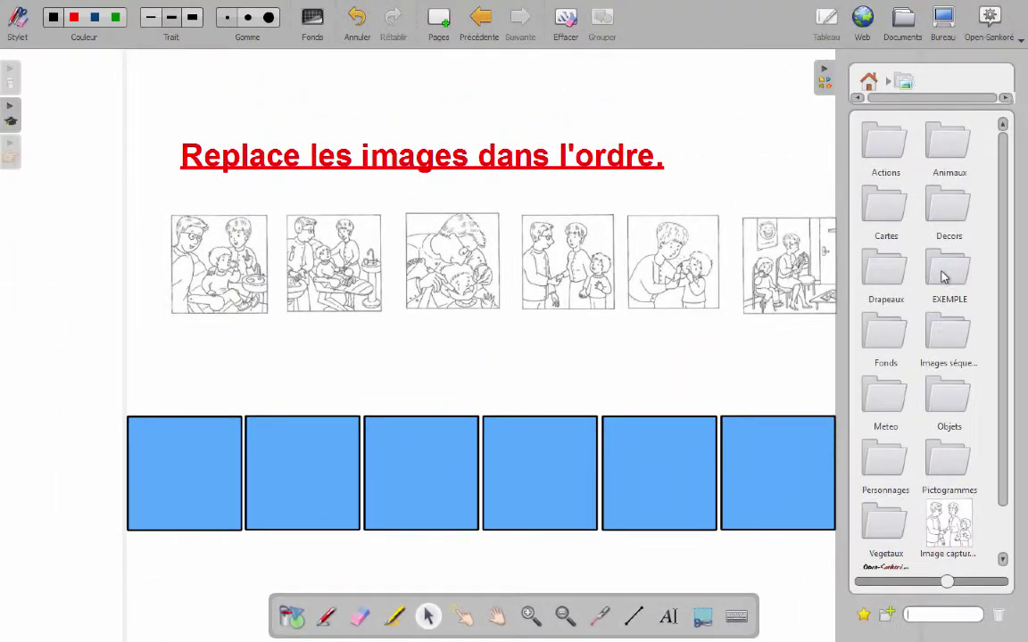
- Move the captured handshake drawing into the EXEMPLE folder and open that folder
{"action": "left_click_drag", "start_coordinate": [943, 530], "coordinate": [951, 278]}
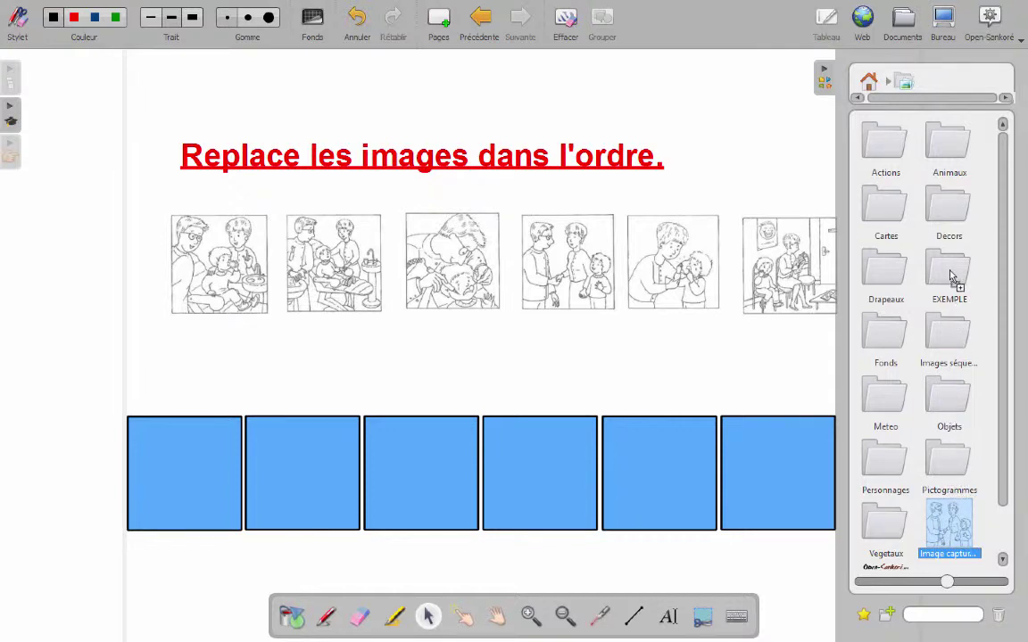
{"action": "left_click_drag", "start_coordinate": [951, 279], "coordinate": [951, 276]}
{"action": "double_click", "coordinate": [951, 275]}
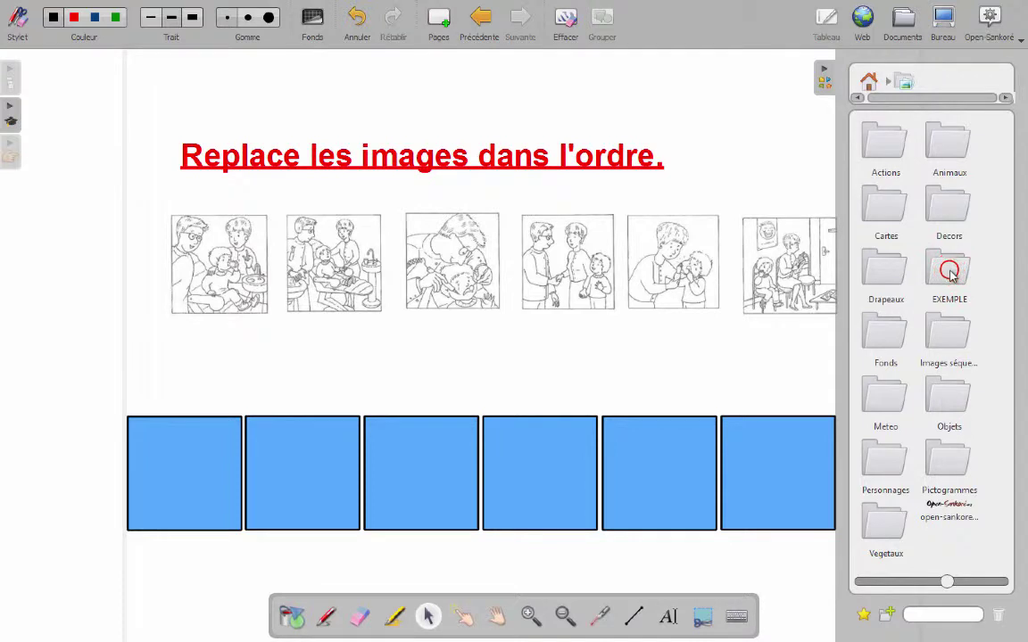
- Place three copies of the handshake drawing from the EXEMPLE folder onto the exercise page
{"action": "left_click", "coordinate": [887, 141]}
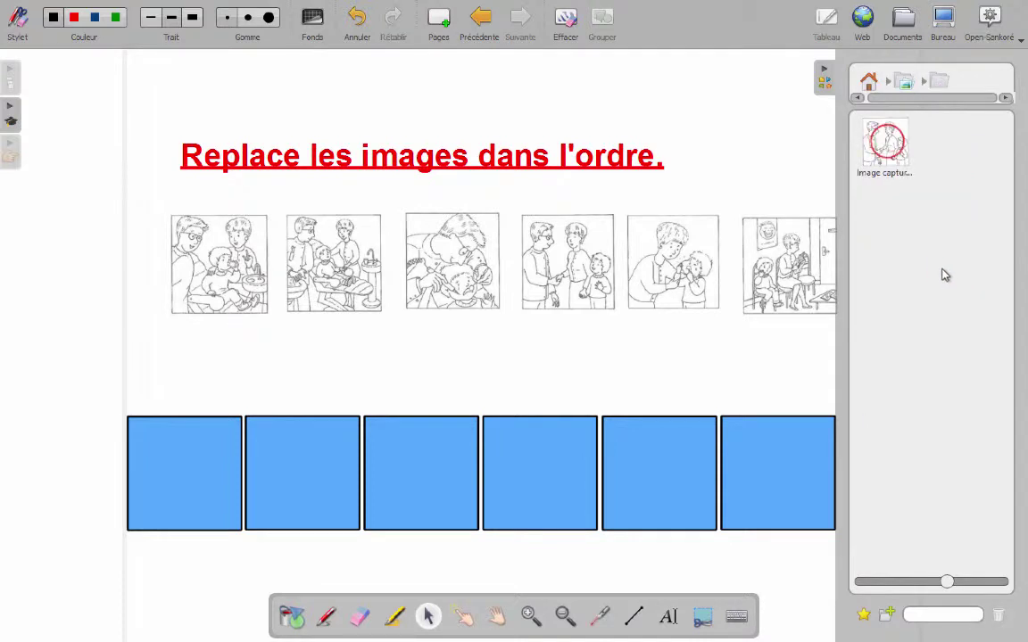
{"action": "left_click_drag", "start_coordinate": [895, 174], "coordinate": [475, 295]}
{"action": "left_click_drag", "start_coordinate": [871, 152], "coordinate": [762, 250]}
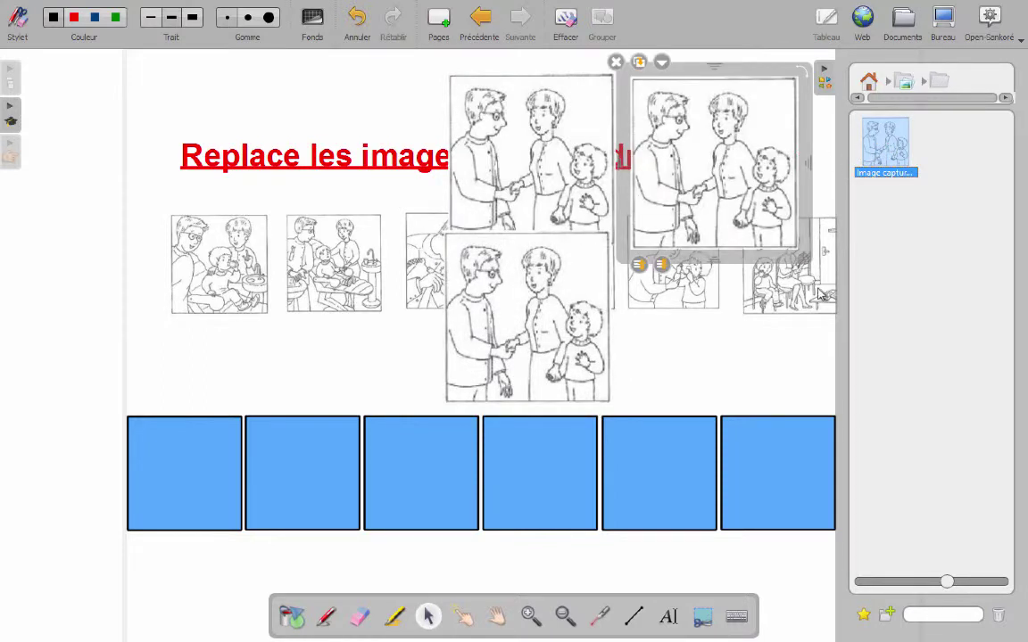